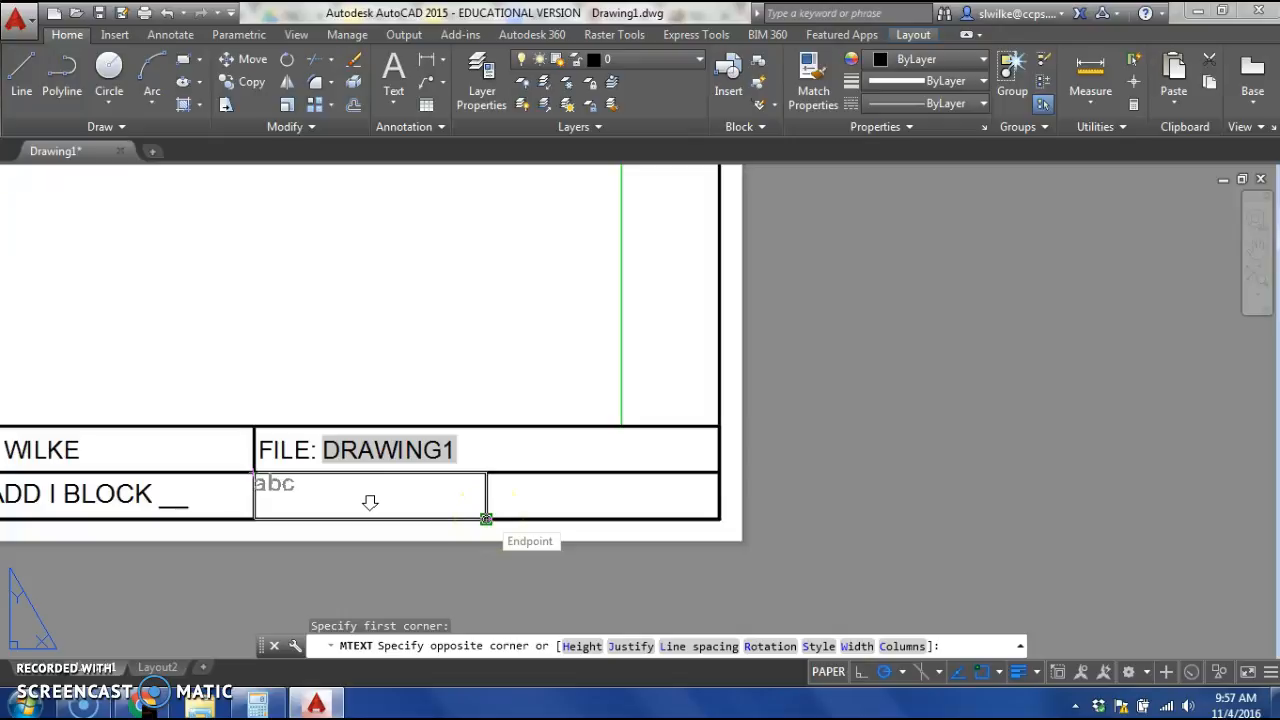
Create multiline text in the cell below FILE, with height 0.19 and Middle Left justification, reading "DATE:" followed by a tab space
{"action": "left_click", "coordinate": [486, 519]}
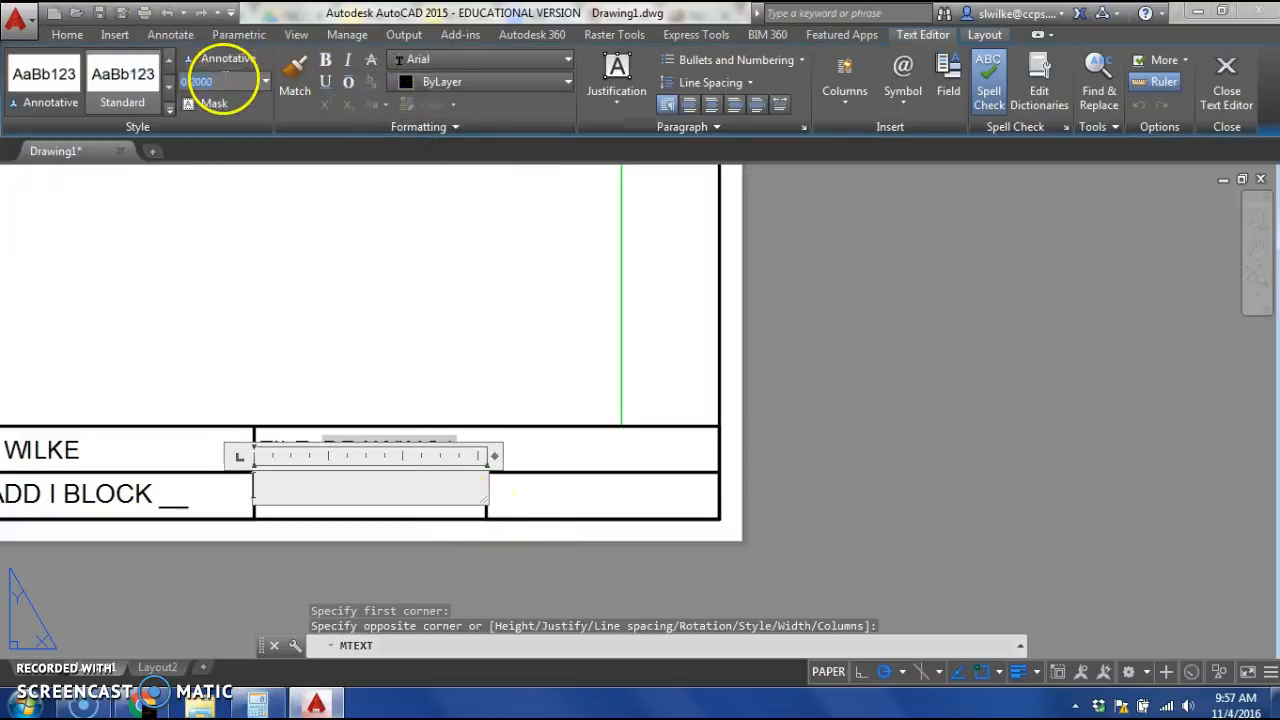
{"action": "key", "text": "Return"}
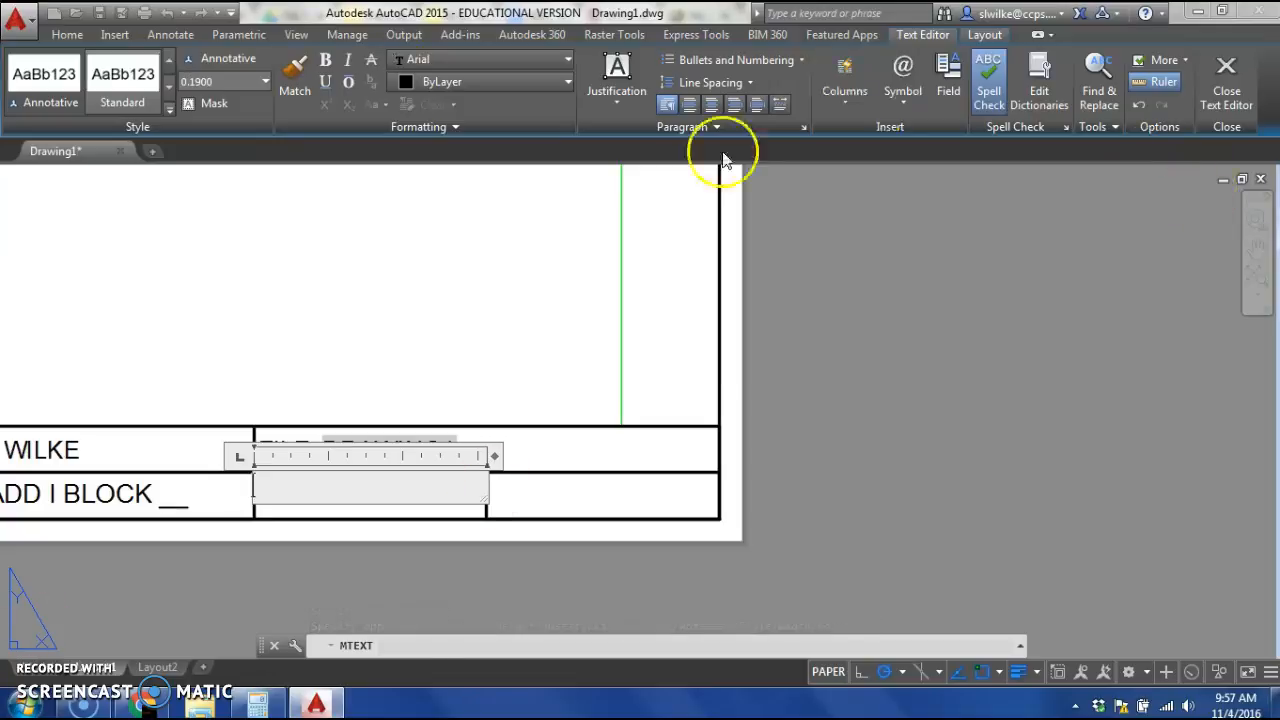
{"action": "left_click", "coordinate": [618, 102]}
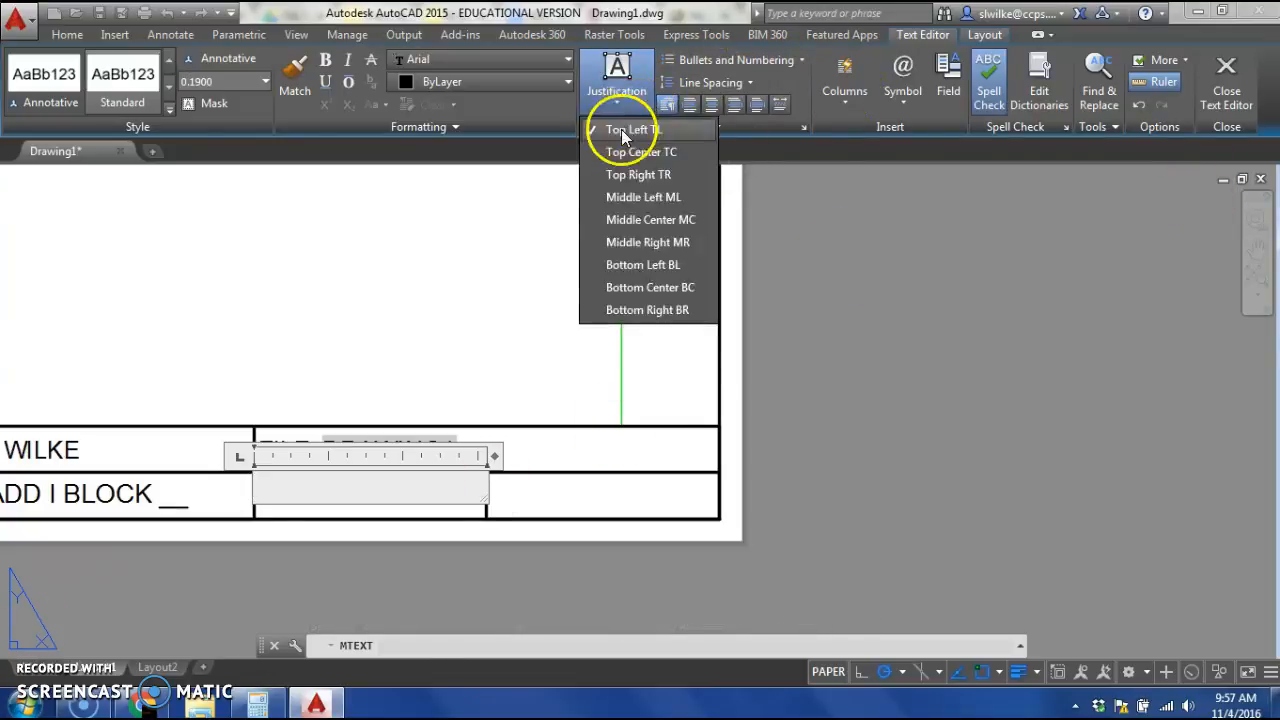
{"action": "left_click", "coordinate": [633, 199]}
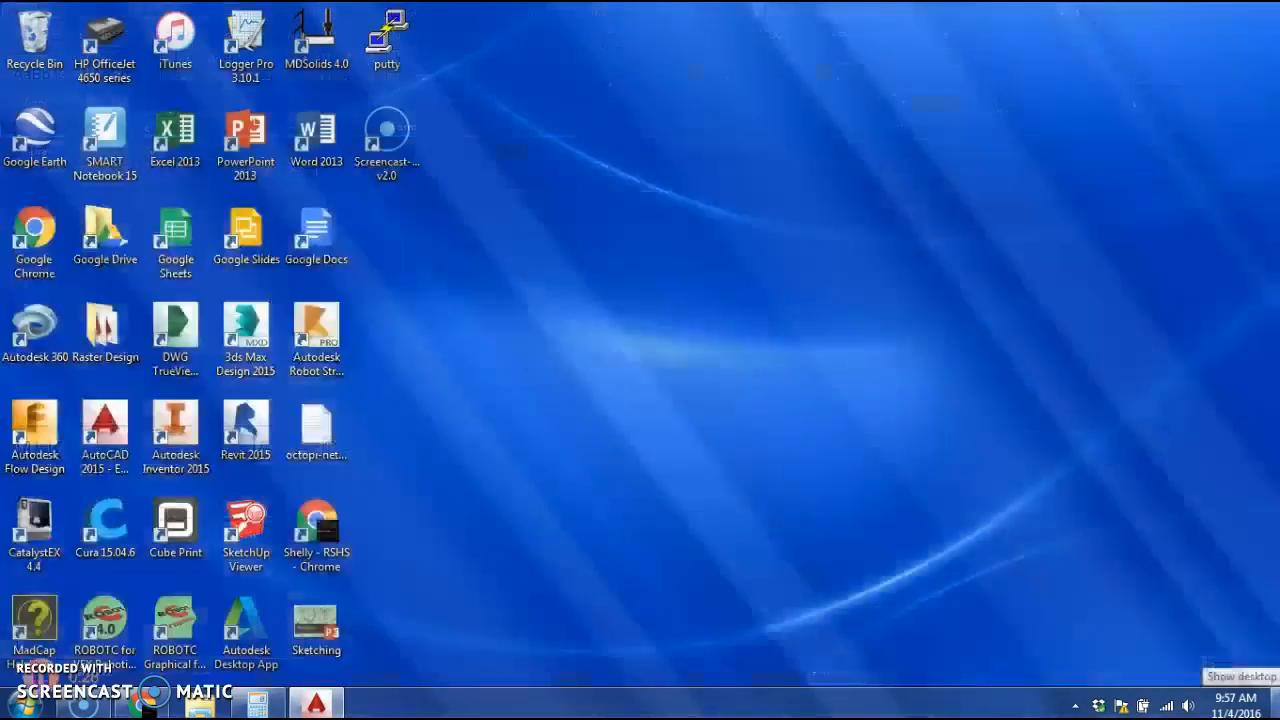
{"action": "left_click", "coordinate": [1276, 704]}
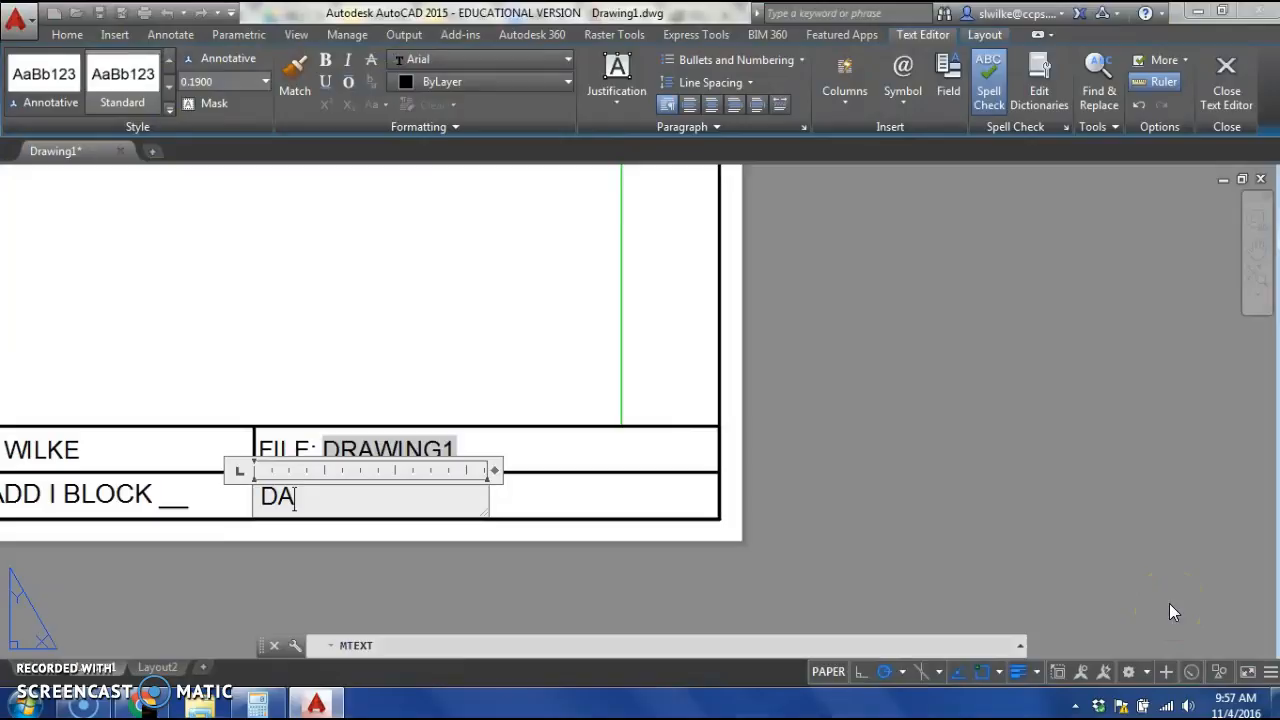
{"action": "key", "text": "Tab"}
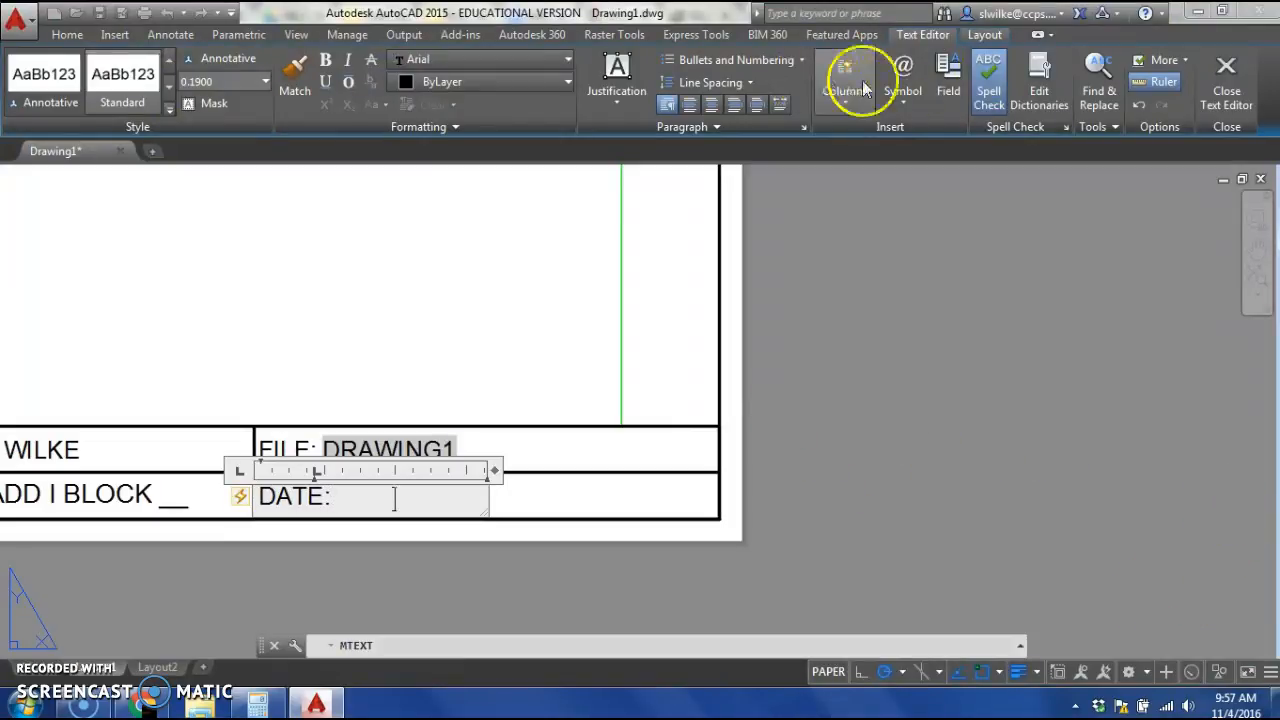
Insert a CreateDate field in M/d/yy format after the "DATE:" label and finish the text
{"action": "left_click", "coordinate": [948, 80]}
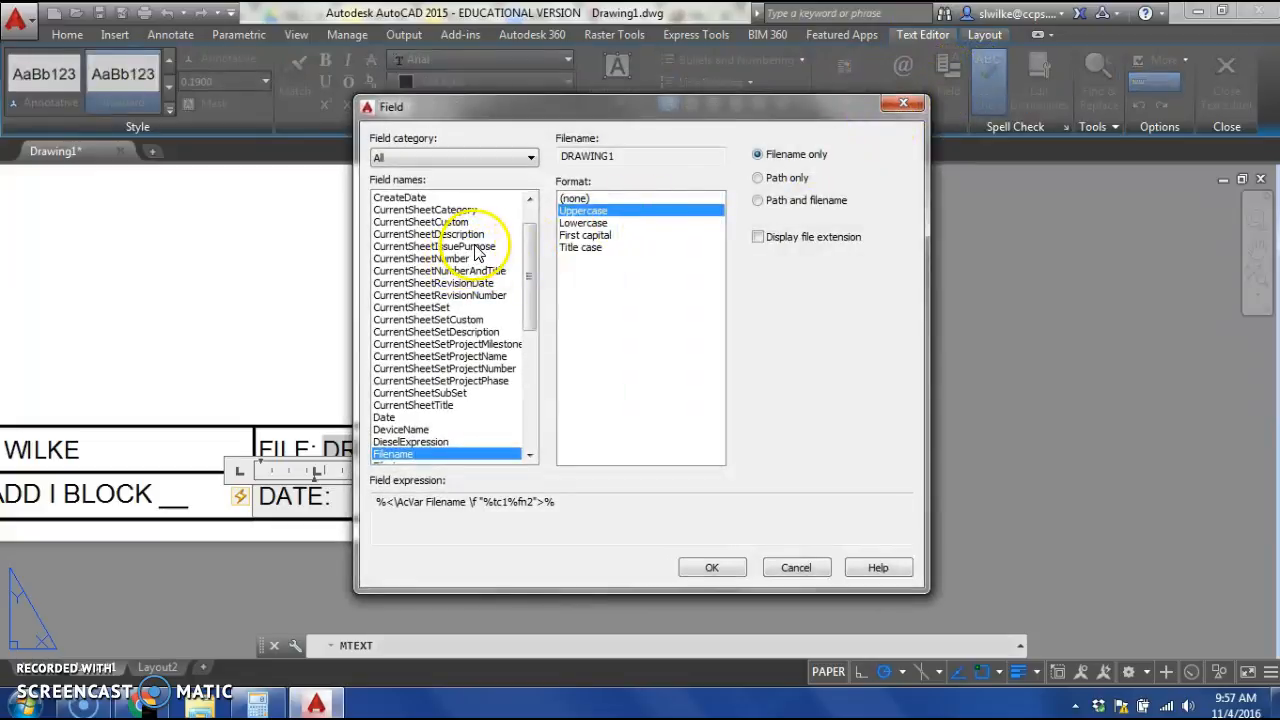
{"action": "left_click", "coordinate": [410, 198]}
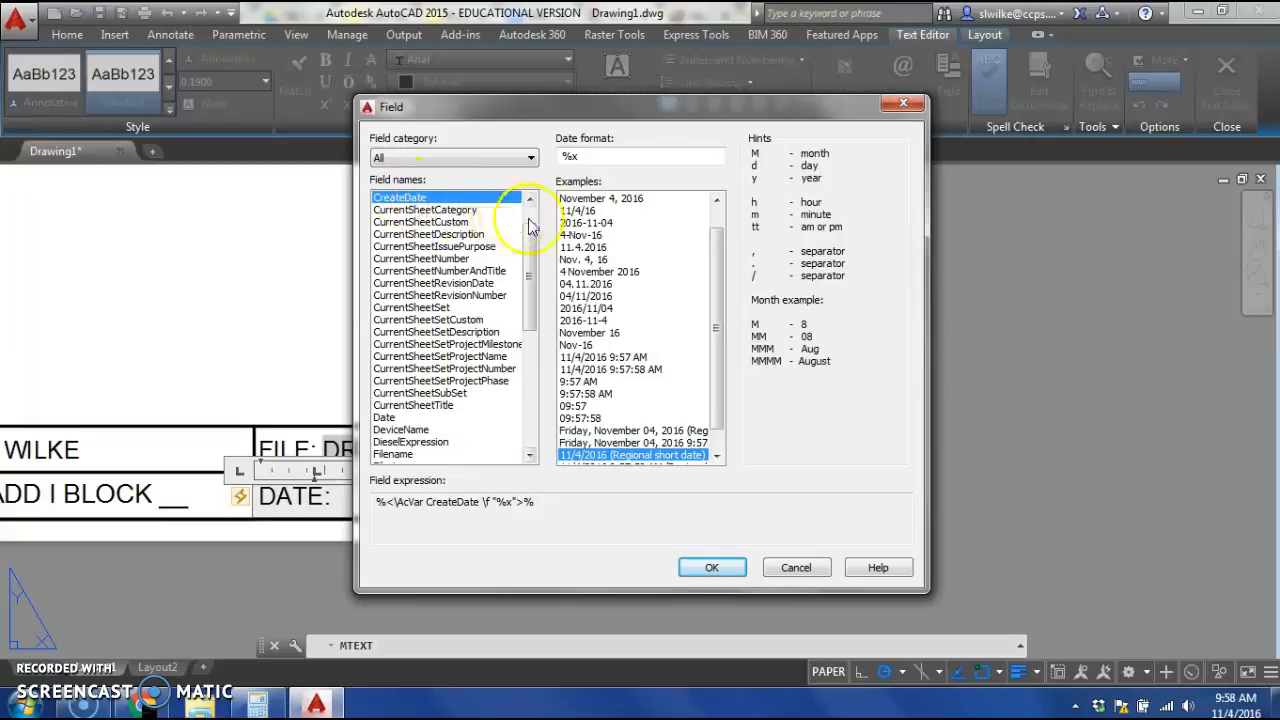
{"action": "left_click", "coordinate": [580, 211]}
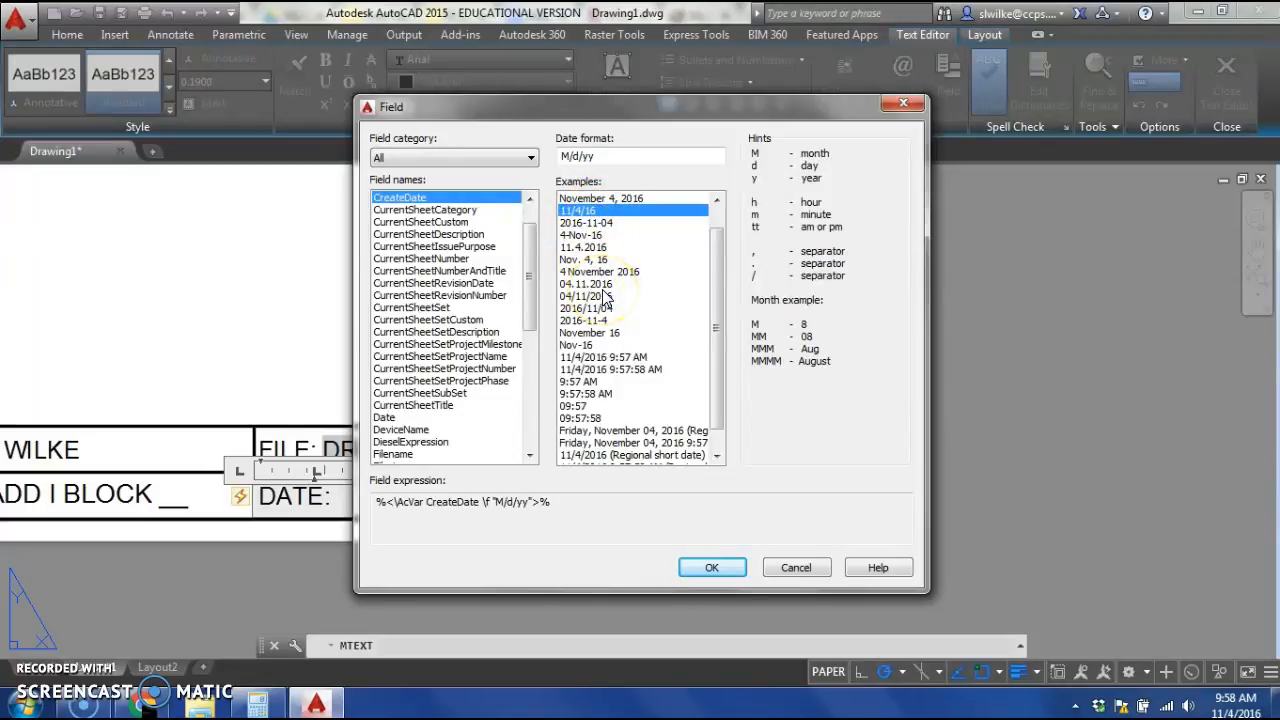
{"action": "left_click", "coordinate": [712, 567]}
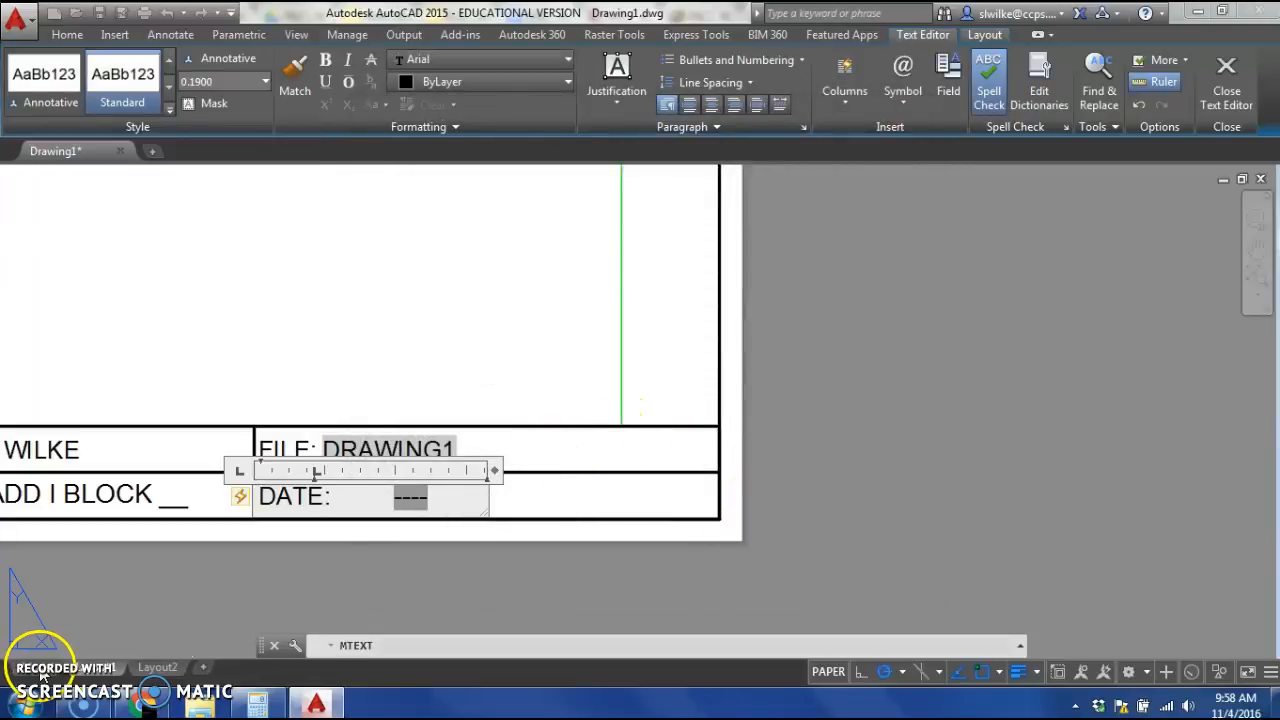
{"action": "scroll", "coordinate": [336, 597], "scroll_direction": "up", "scroll_amount": 2}
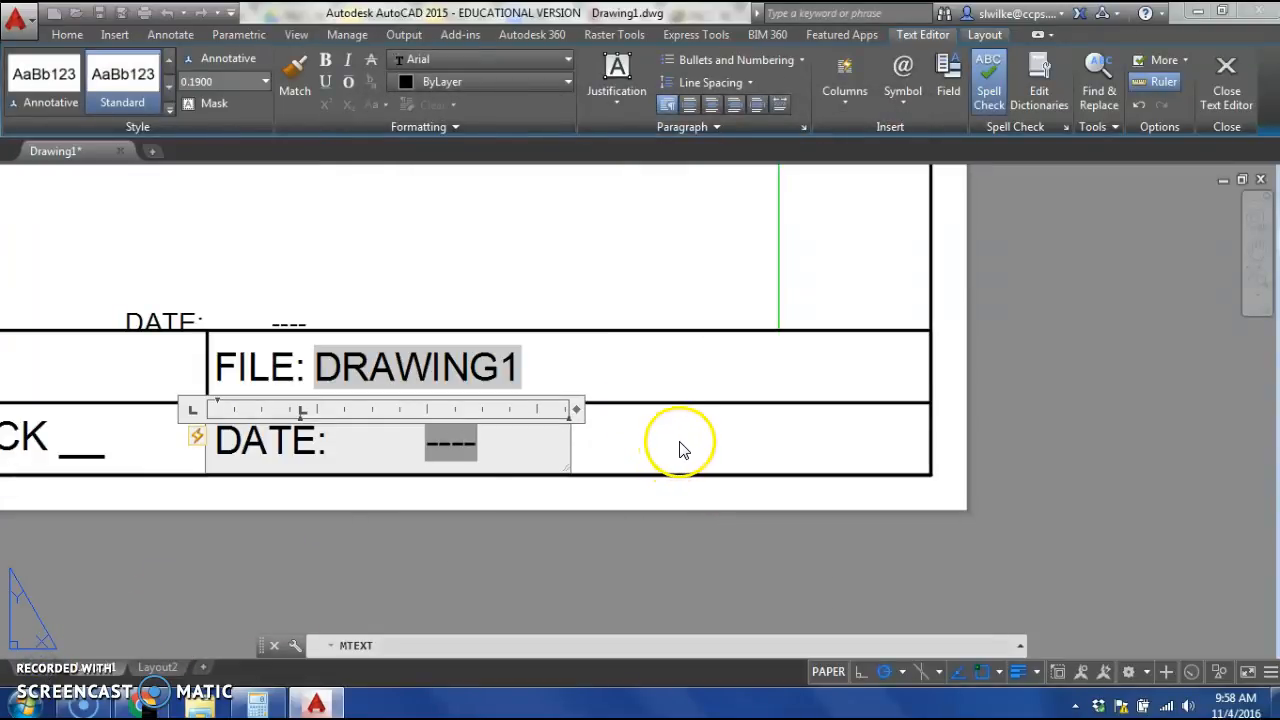
{"action": "left_click", "coordinate": [519, 438]}
{"action": "left_click", "coordinate": [659, 450]}
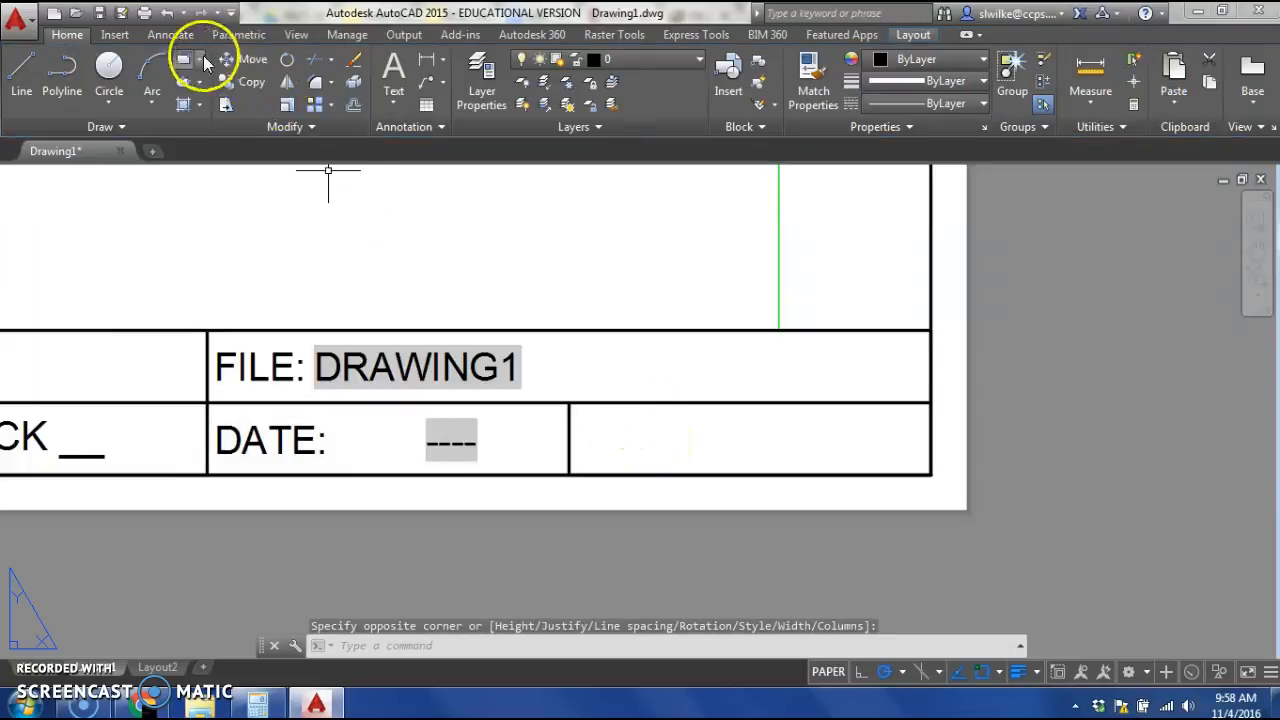
Start multiline text filling the empty title block cell beside the date, with height 0.19 and Middle Left justification
{"action": "left_click", "coordinate": [390, 60]}
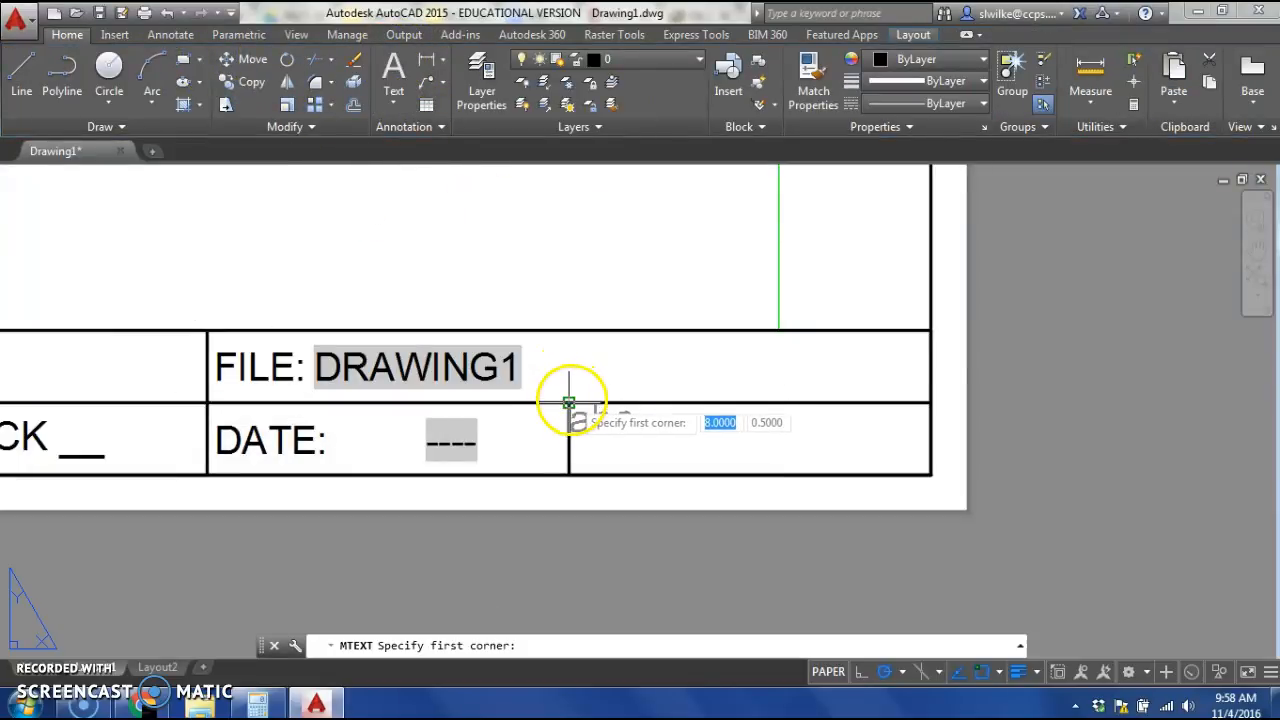
{"action": "left_click", "coordinate": [570, 404]}
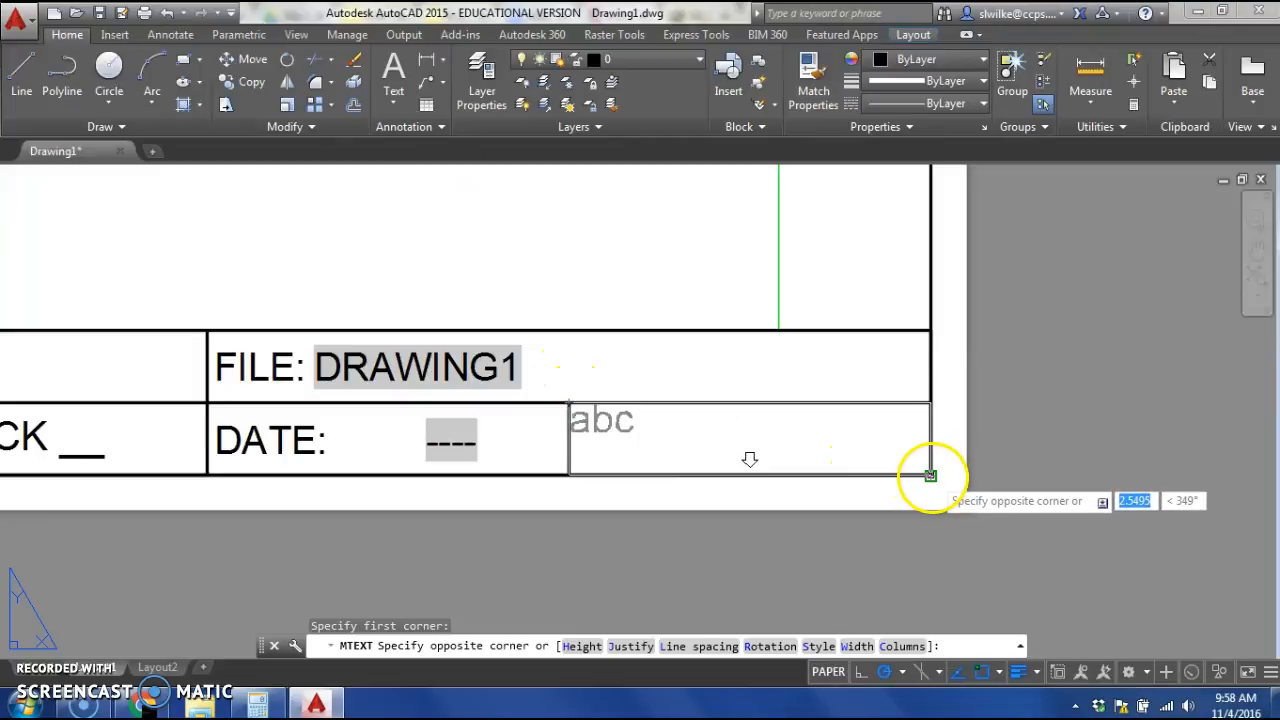
{"action": "left_click", "coordinate": [920, 474]}
{"action": "left_click", "coordinate": [222, 81]}
{"action": "type", "text": ".19"}
{"action": "key", "text": "Return"}
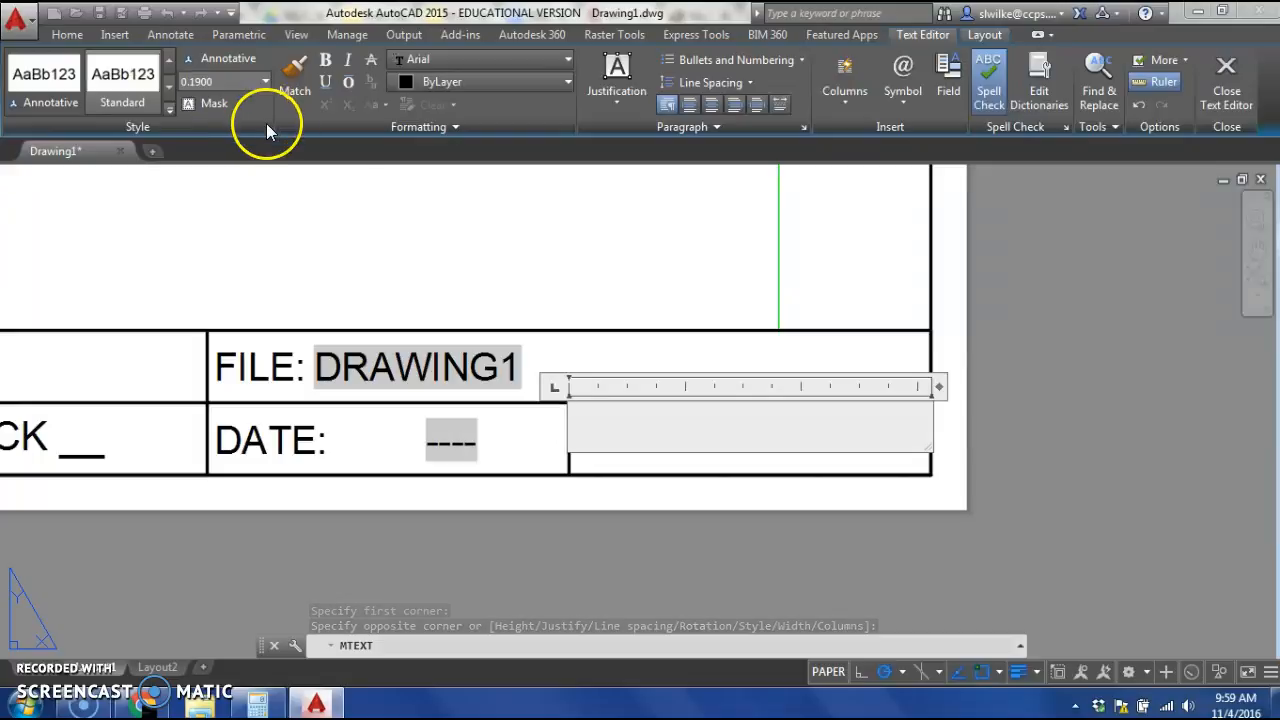
{"action": "left_click", "coordinate": [628, 103]}
{"action": "left_click", "coordinate": [625, 192]}
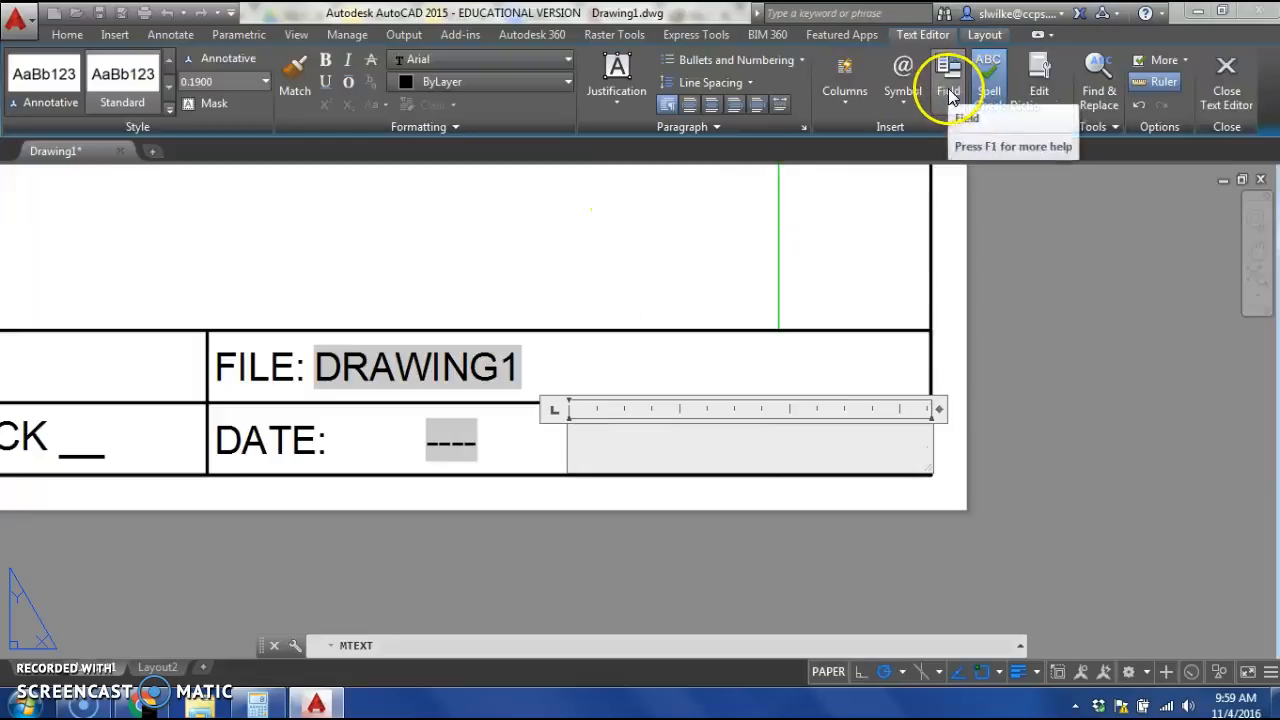
Enter the label "SCALE:" followed by a tab space in the new text
{"action": "type", "text": "SCAL"}
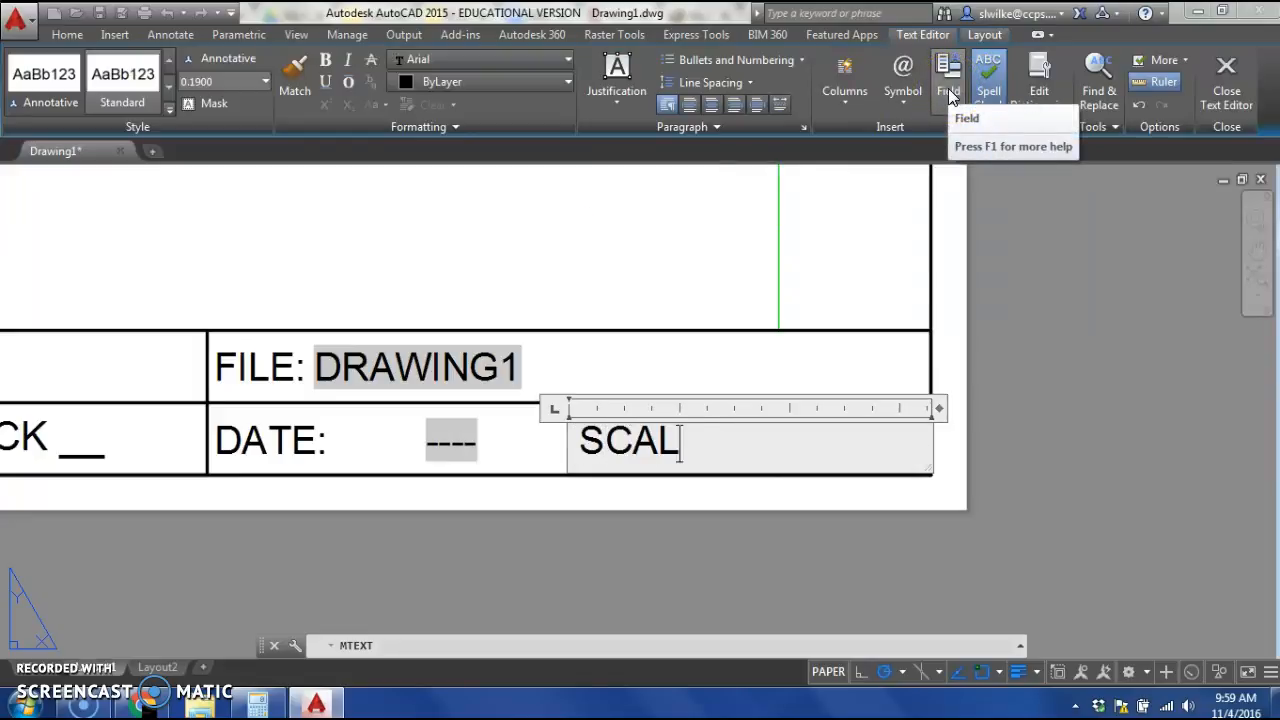
{"action": "type", "text": "E:"}
{"action": "key", "text": "Tab"}
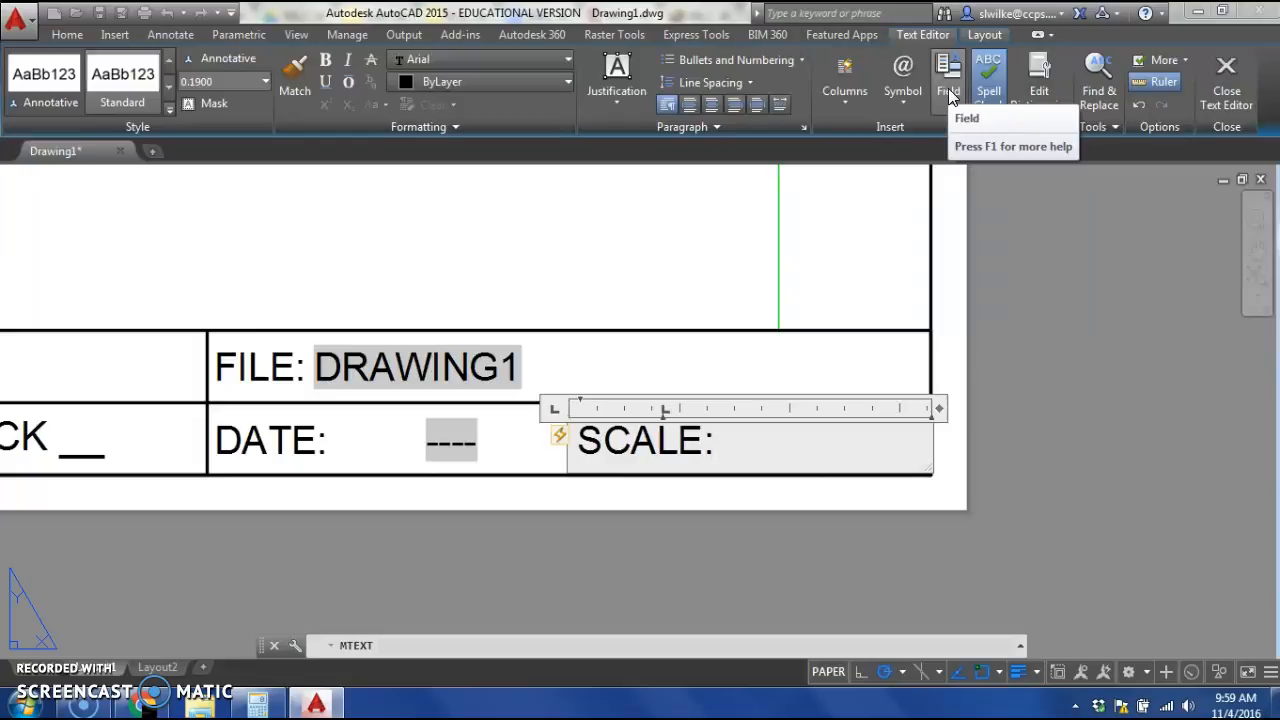
Insert an Object field after "SCALE:" reading the green viewport's Custom scale in Use scale name format, and finish the text
{"action": "left_click", "coordinate": [948, 70]}
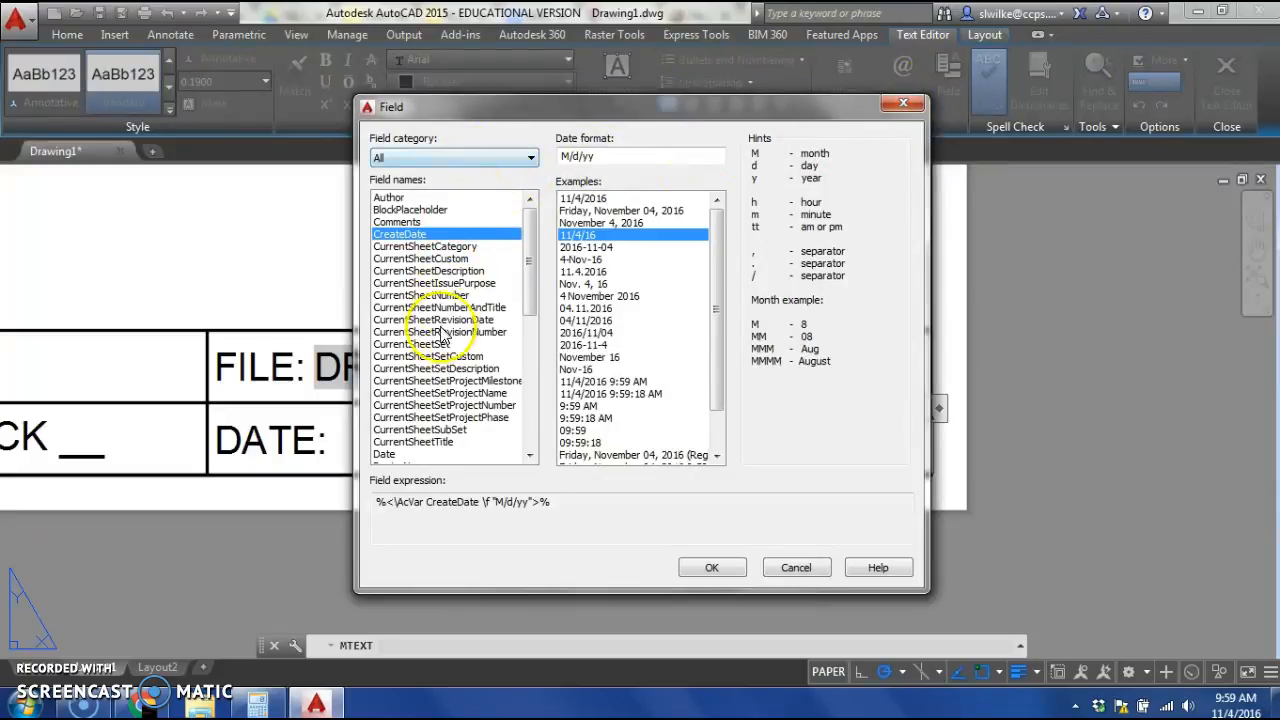
{"action": "left_click_drag", "start_coordinate": [529, 240], "coordinate": [503, 349]}
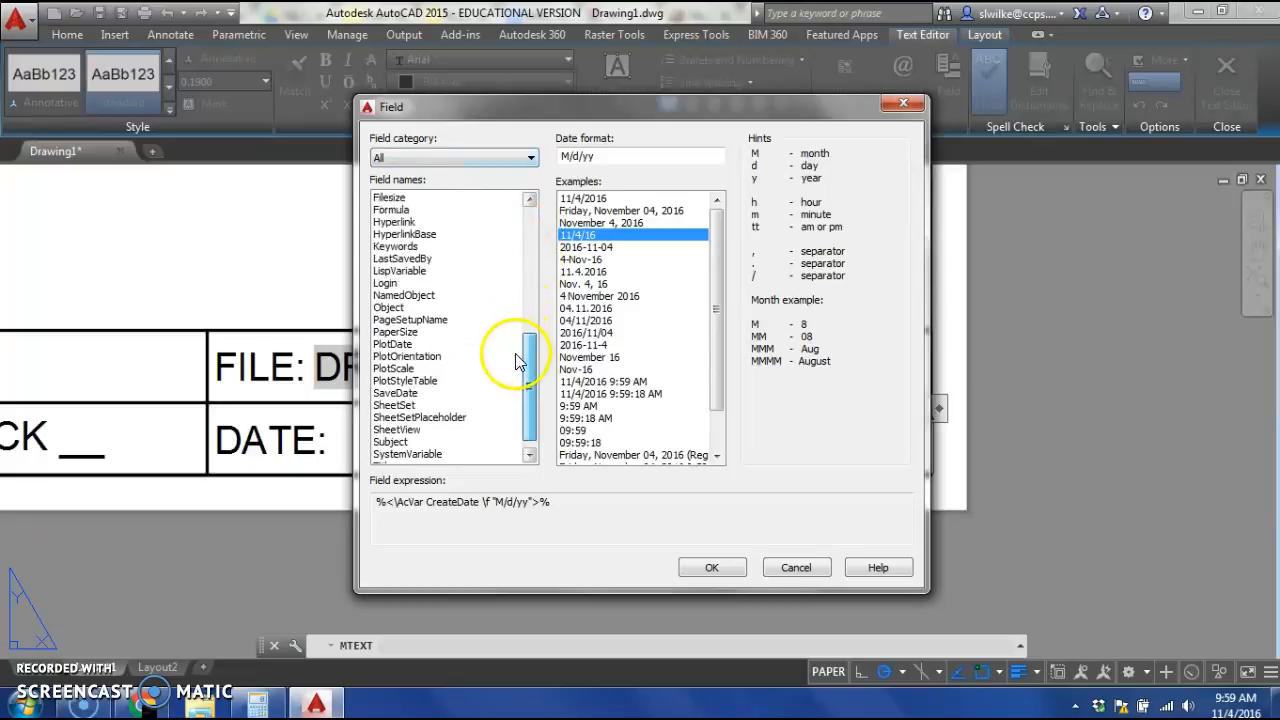
{"action": "left_click", "coordinate": [396, 309]}
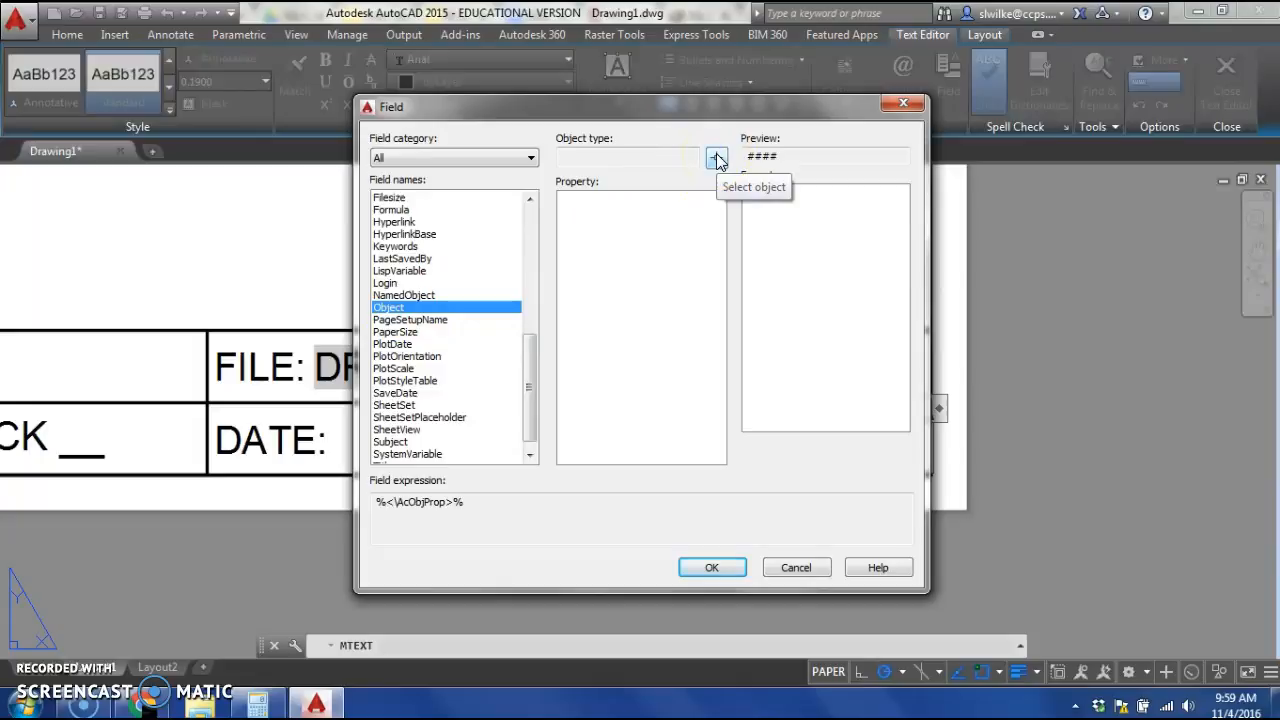
{"action": "left_click", "coordinate": [717, 160]}
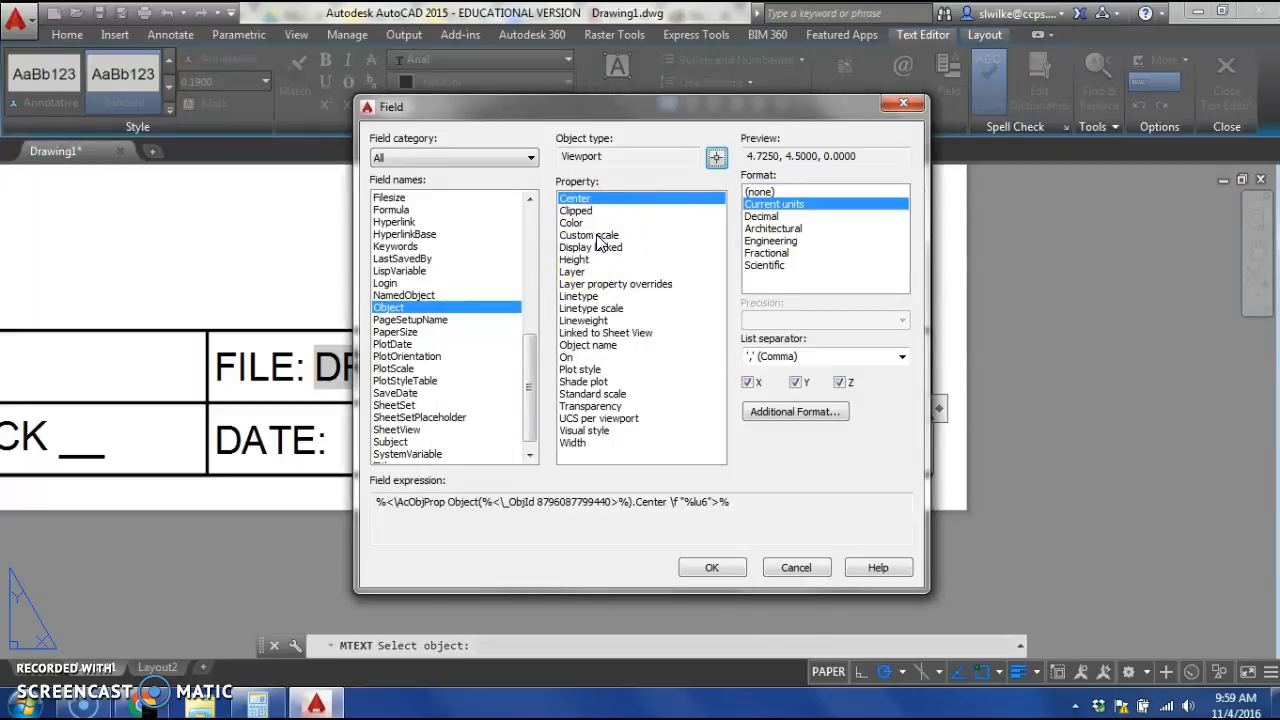
{"action": "left_click", "coordinate": [590, 235]}
{"action": "left_click", "coordinate": [792, 266]}
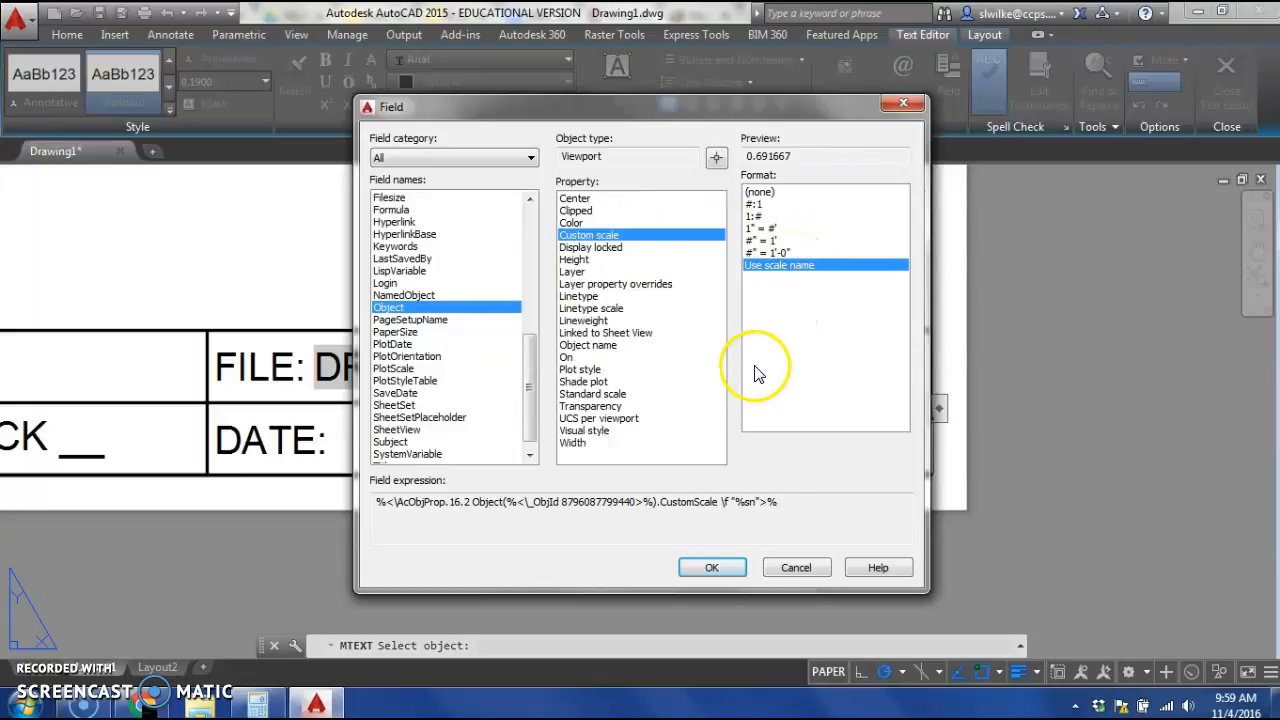
{"action": "left_click", "coordinate": [708, 568]}
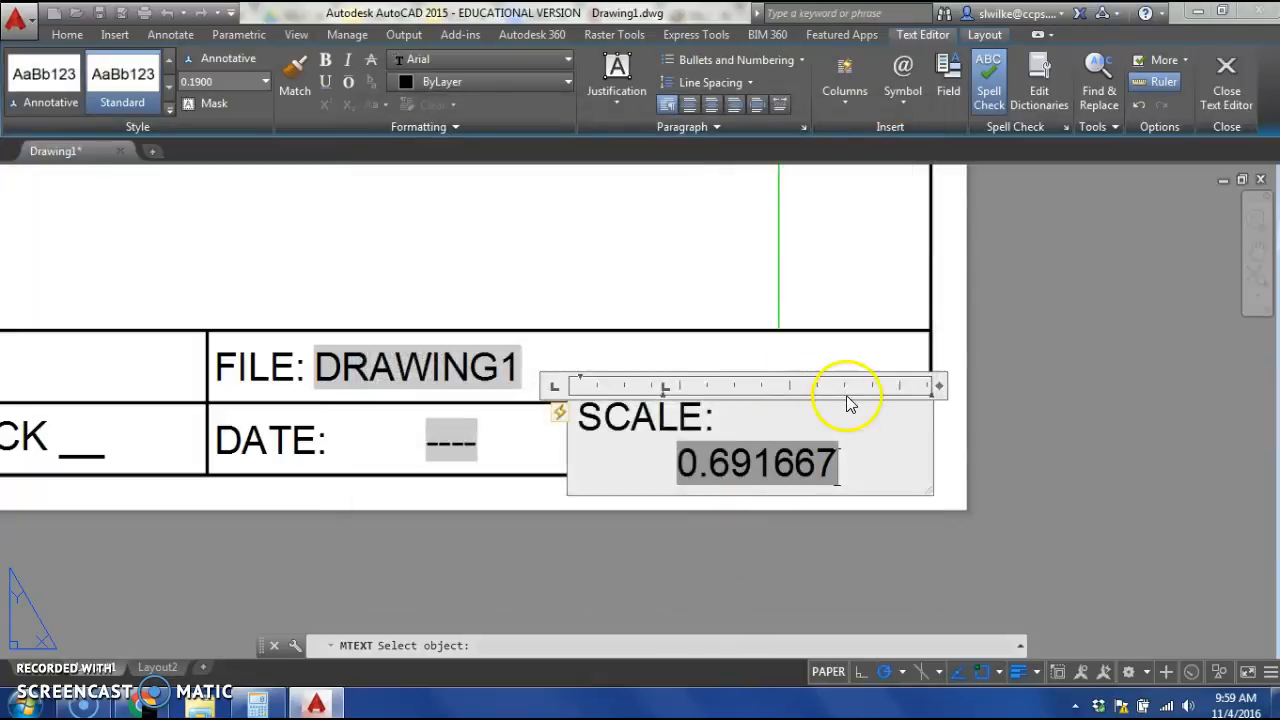
{"action": "left_click", "coordinate": [943, 330]}
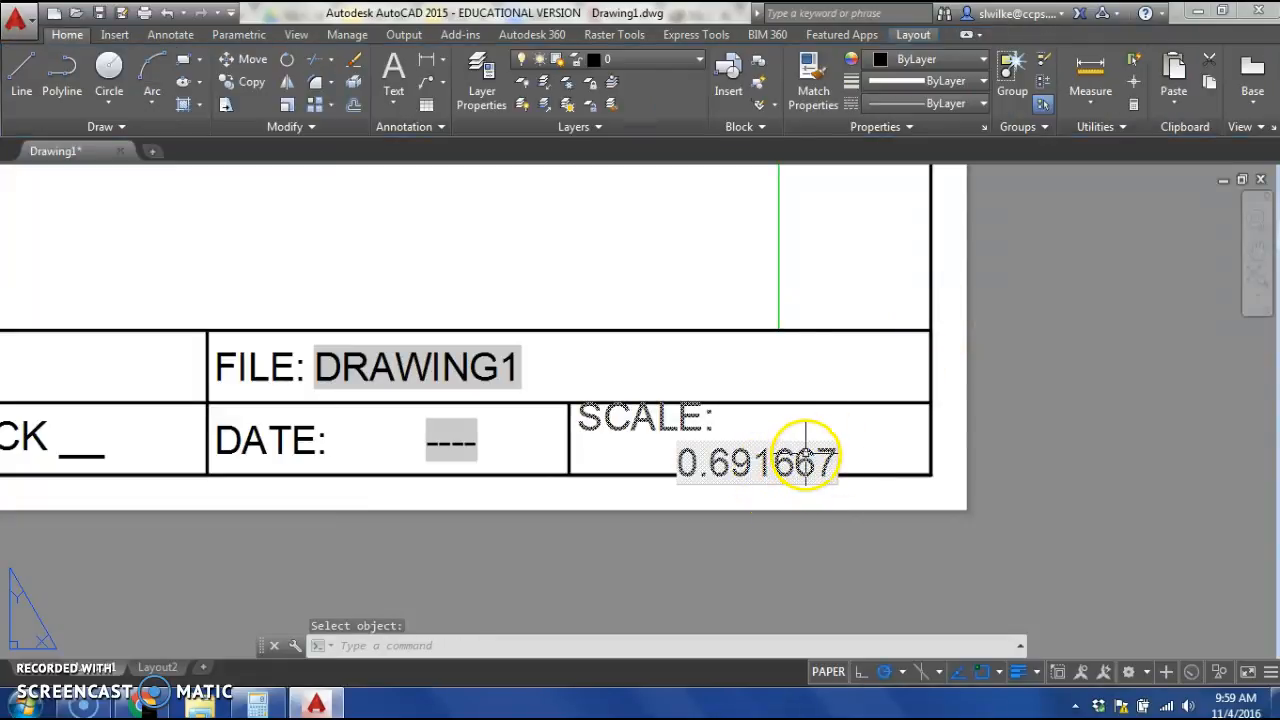
Stretch the viewport's upper-right corner to the inner upper-right corner of the sheet border, then deselect it
{"action": "scroll", "coordinate": [777, 322], "scroll_direction": "up", "scroll_amount": 4}
{"action": "scroll", "coordinate": [777, 316], "scroll_direction": "down", "scroll_amount": 6}
{"action": "middle_click_drag", "start_coordinate": [762, 259], "coordinate": [670, 440]}
{"action": "scroll", "coordinate": [675, 366], "scroll_direction": "down", "scroll_amount": 4}
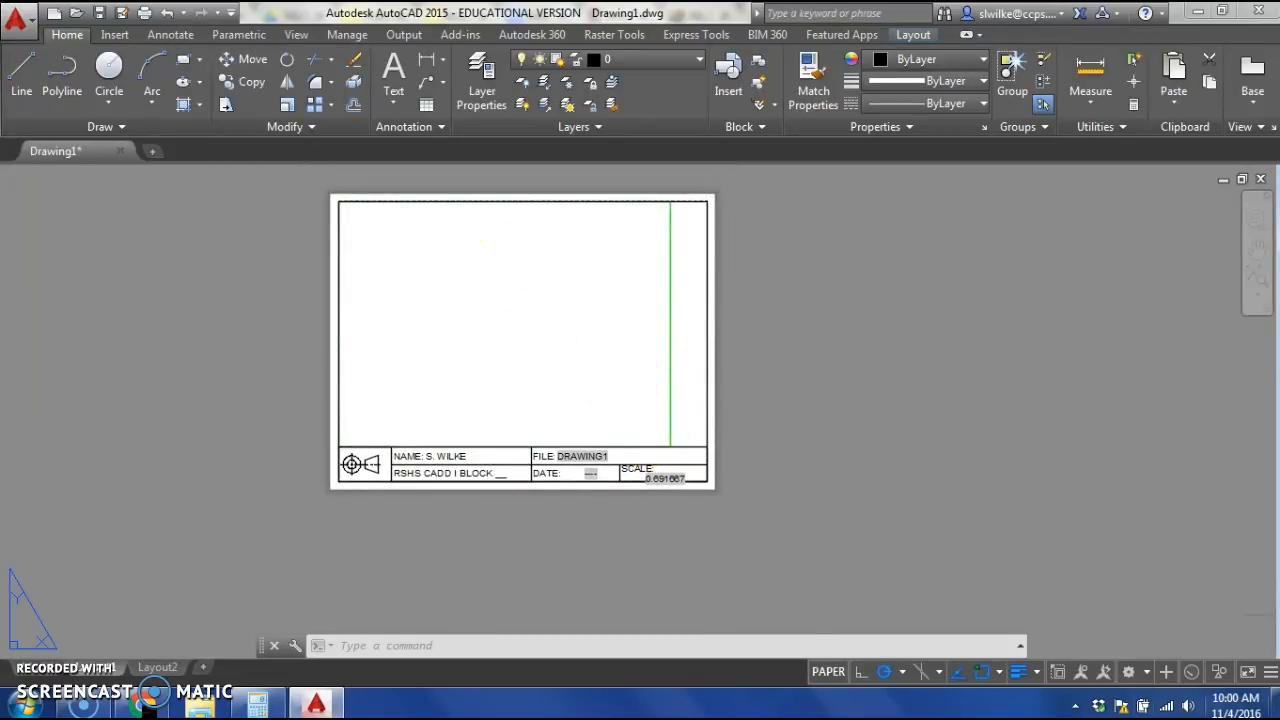
{"action": "left_click", "coordinate": [670, 316]}
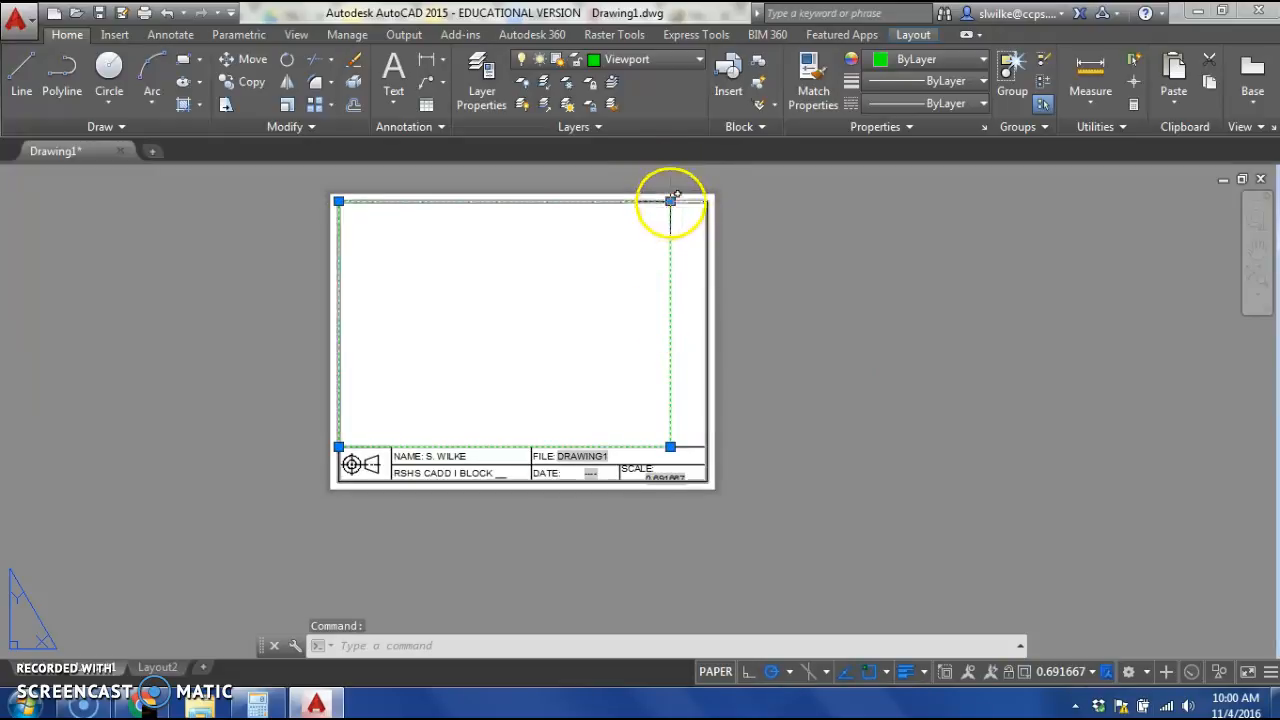
{"action": "left_click", "coordinate": [670, 201]}
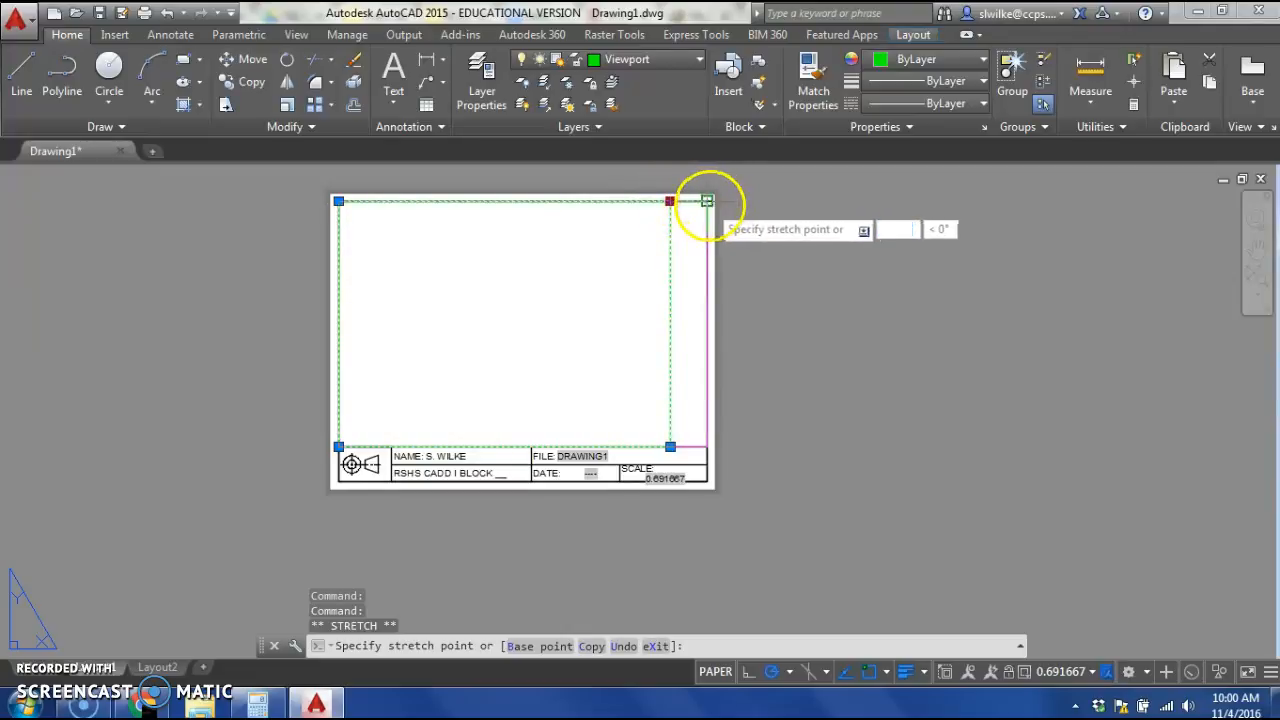
{"action": "left_click", "coordinate": [707, 200]}
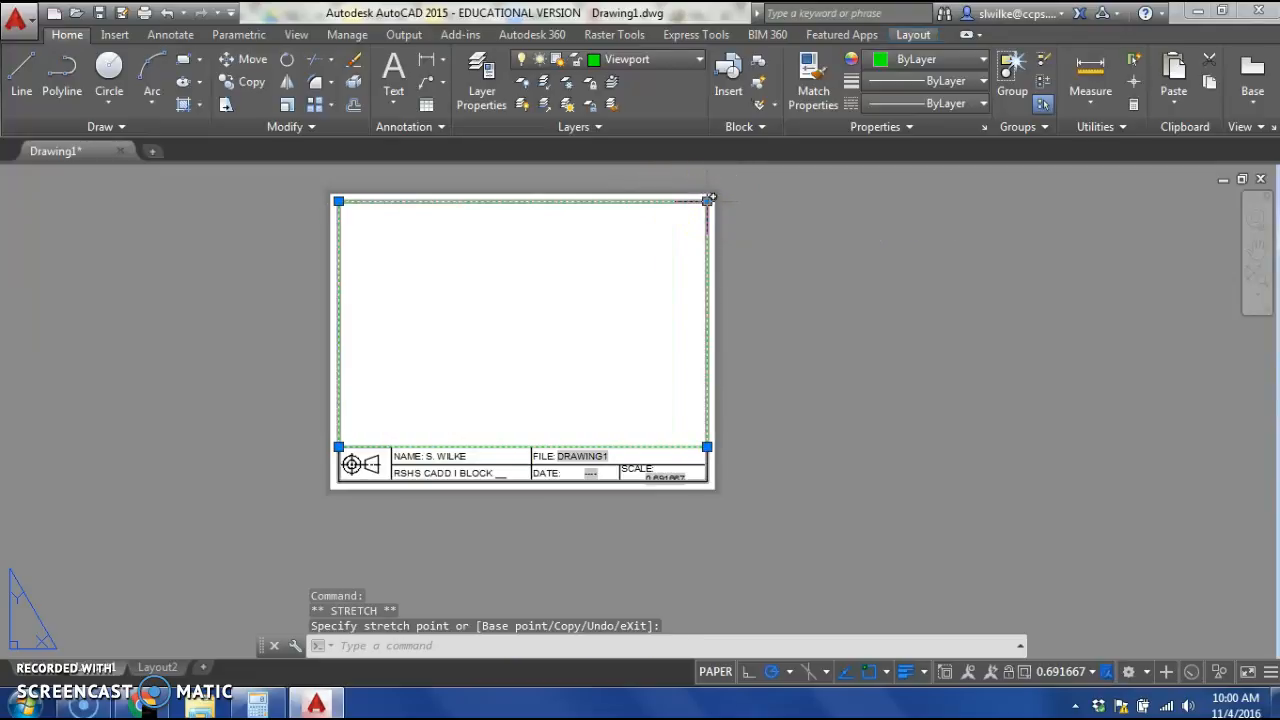
{"action": "key", "text": "Escape"}
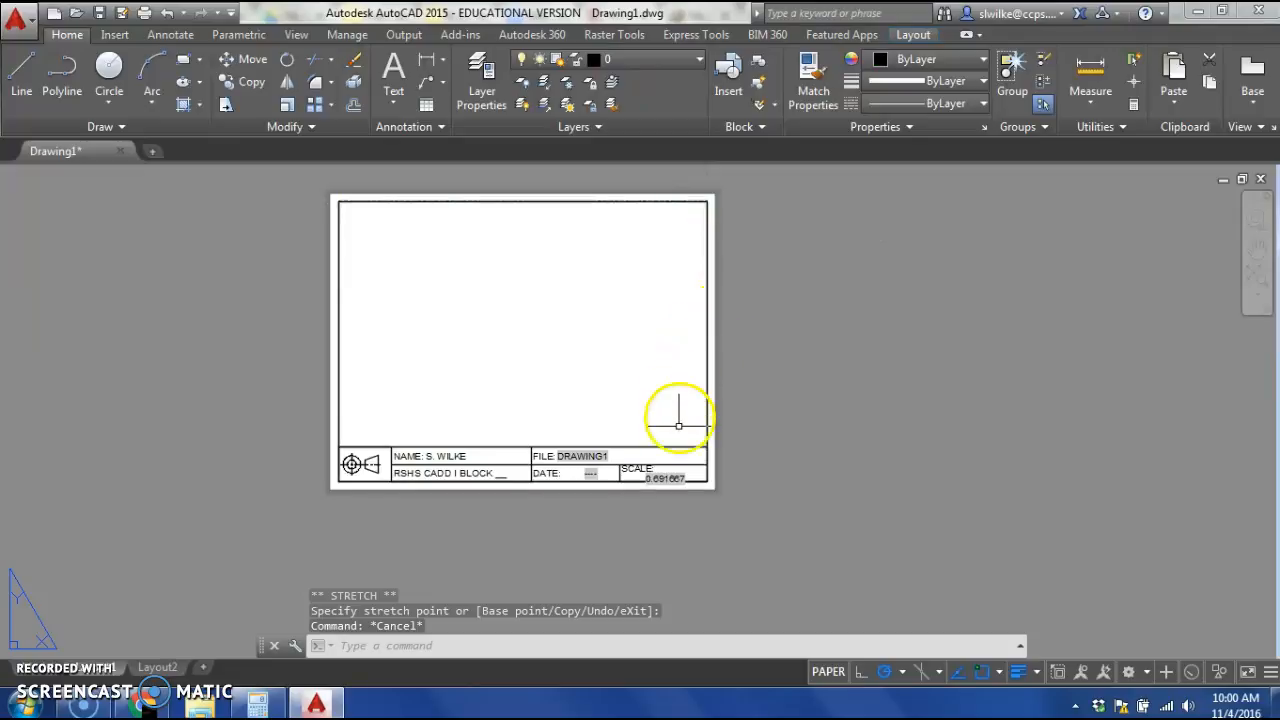
Save the drawing as an AutoCAD Drawing Template (*.dwt) named "TEMPLATE - IMPERIAL" with English measurement and all layers saved as unreconciled
{"action": "left_click", "coordinate": [30, 22]}
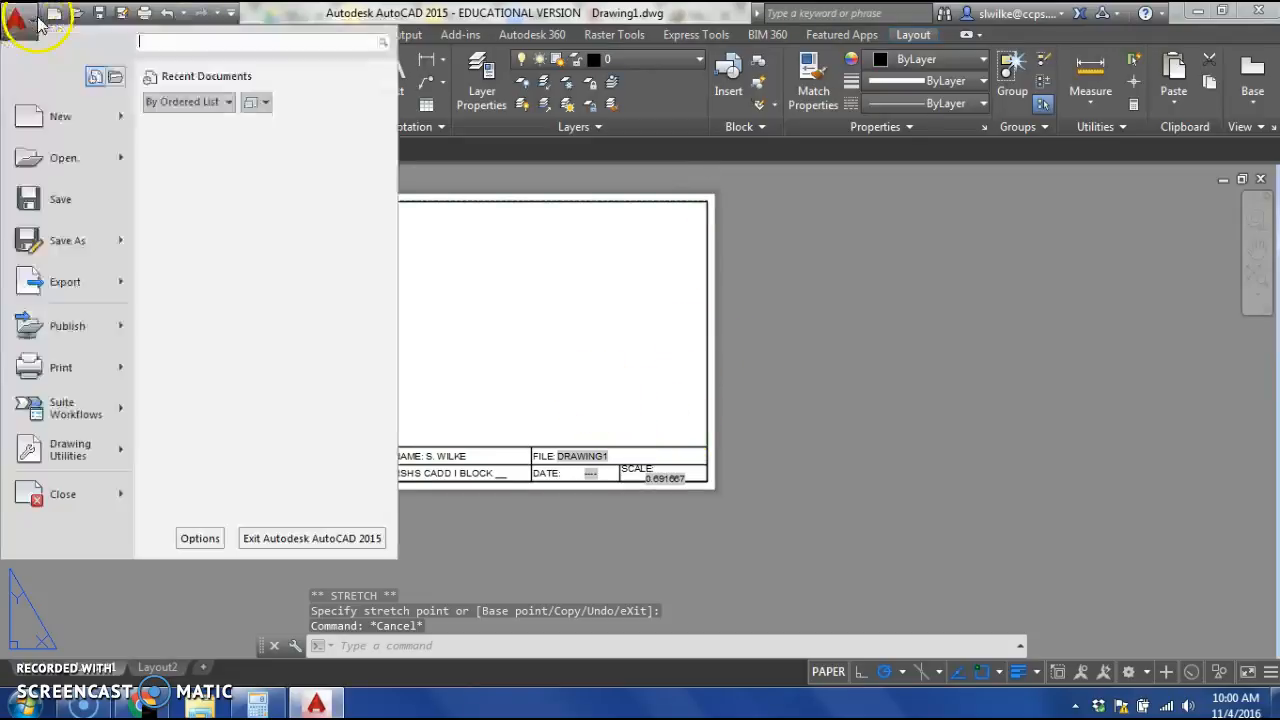
{"action": "left_click", "coordinate": [82, 243]}
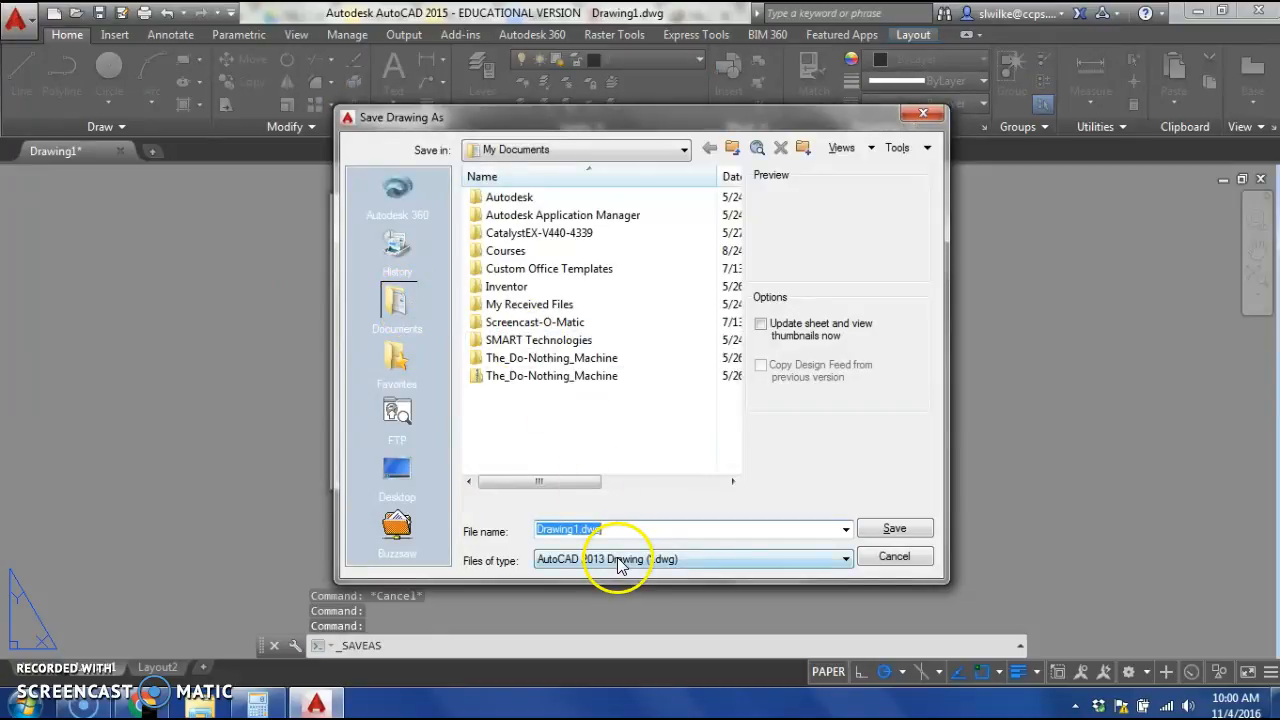
{"action": "left_click", "coordinate": [607, 561]}
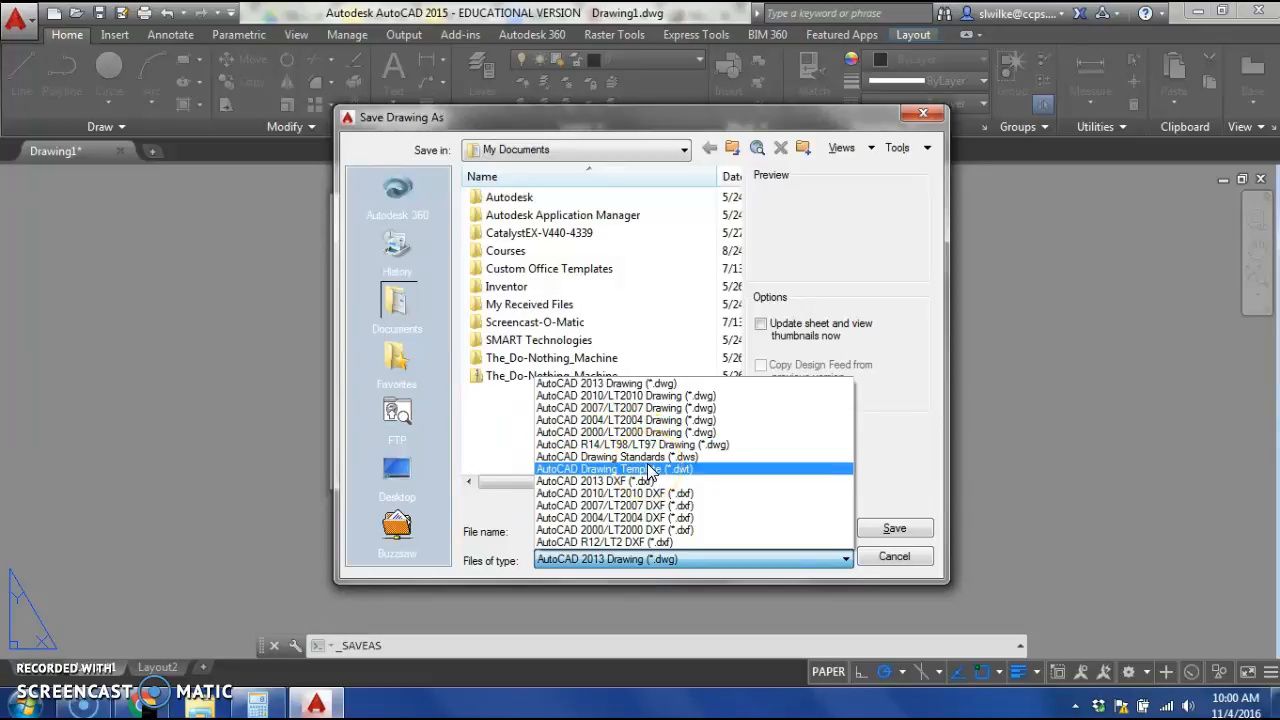
{"action": "left_click", "coordinate": [651, 469]}
{"action": "left_click", "coordinate": [581, 531]}
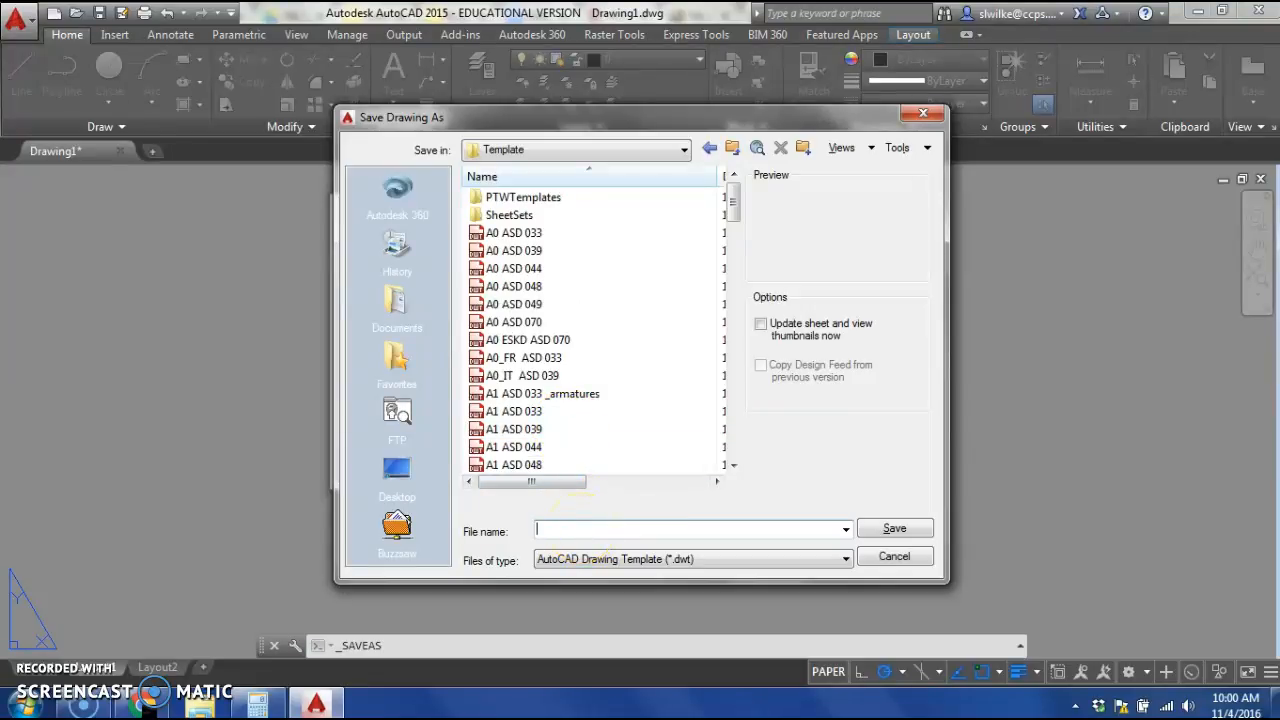
{"action": "type", "text": "t"}
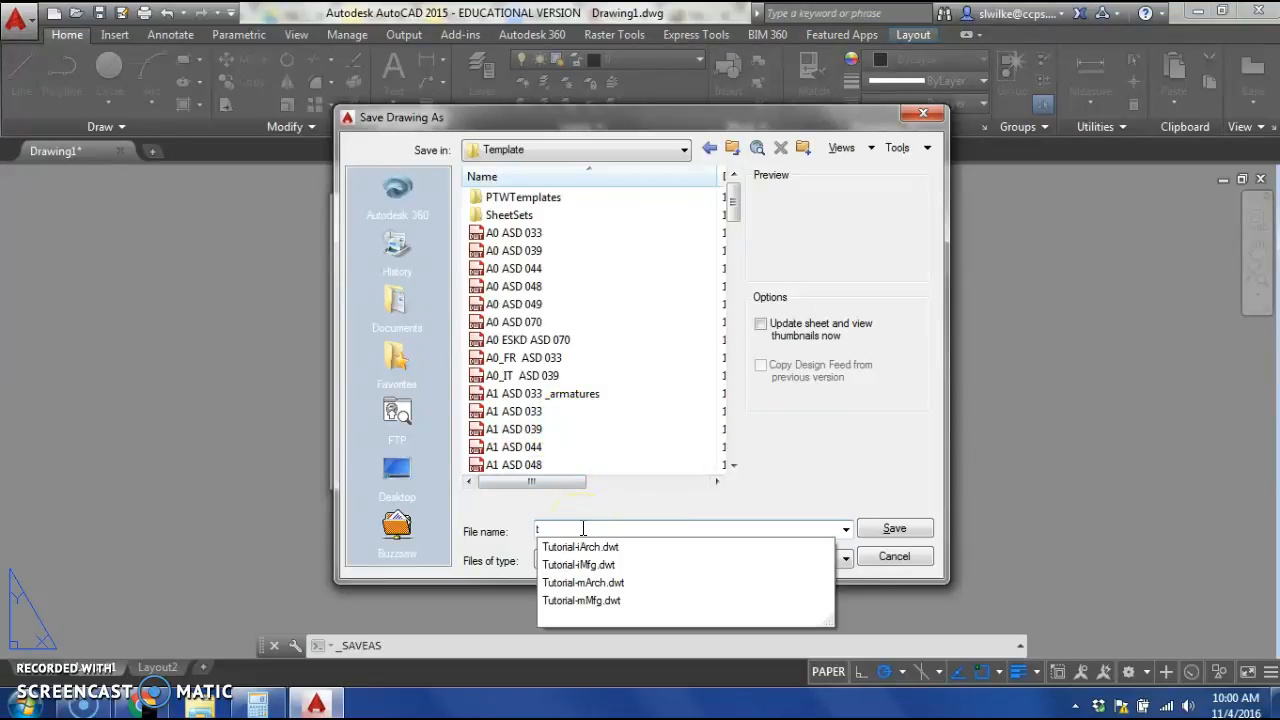
{"action": "key", "text": "BackSpace"}
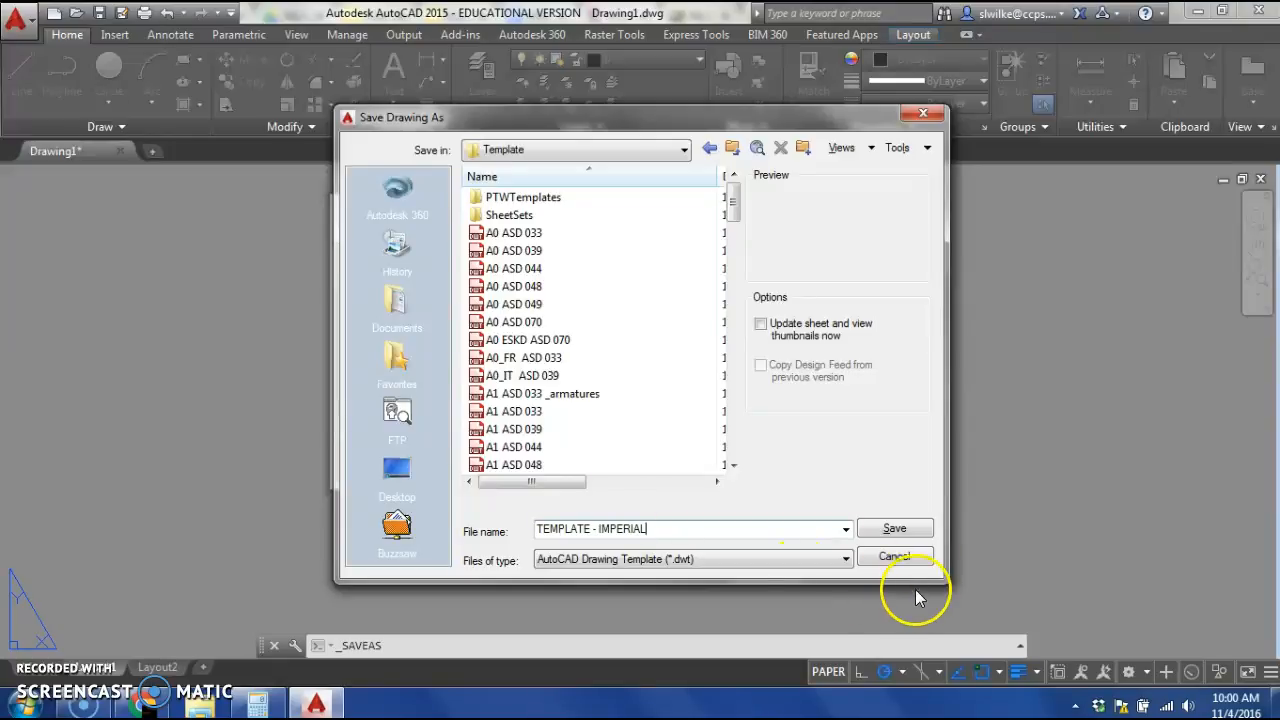
{"action": "left_click", "coordinate": [895, 529]}
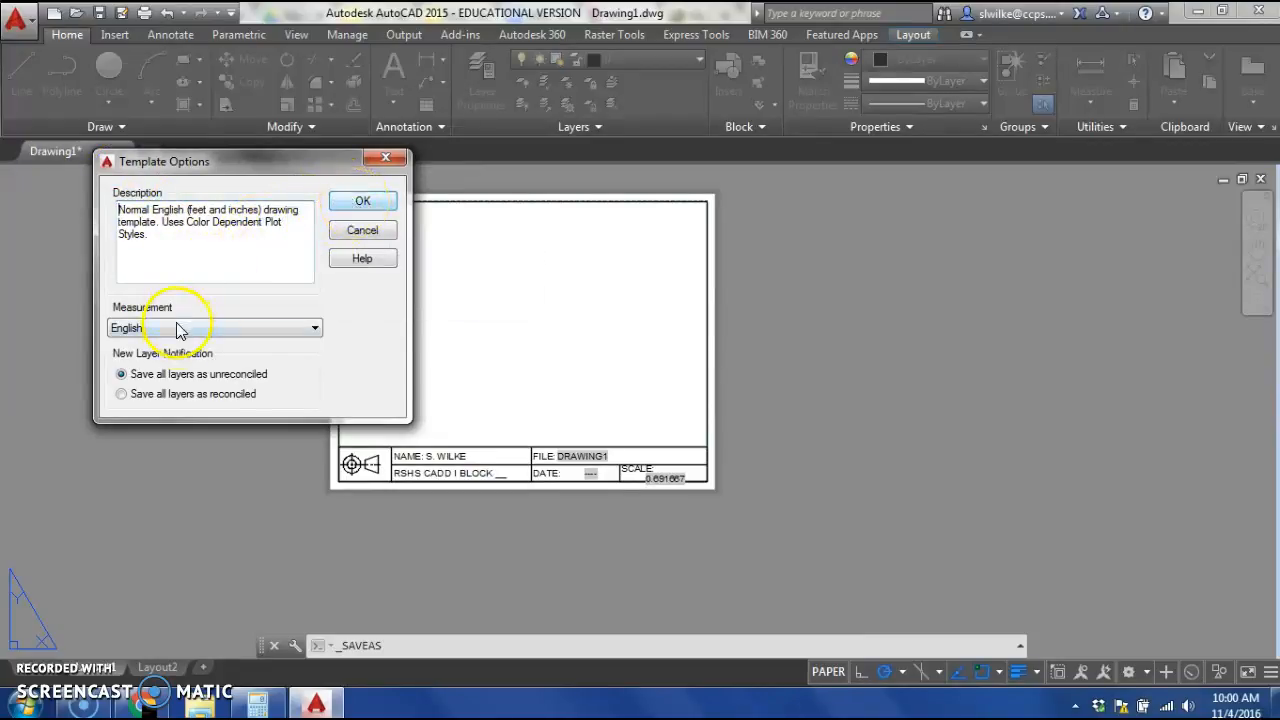
{"action": "left_click", "coordinate": [360, 202]}
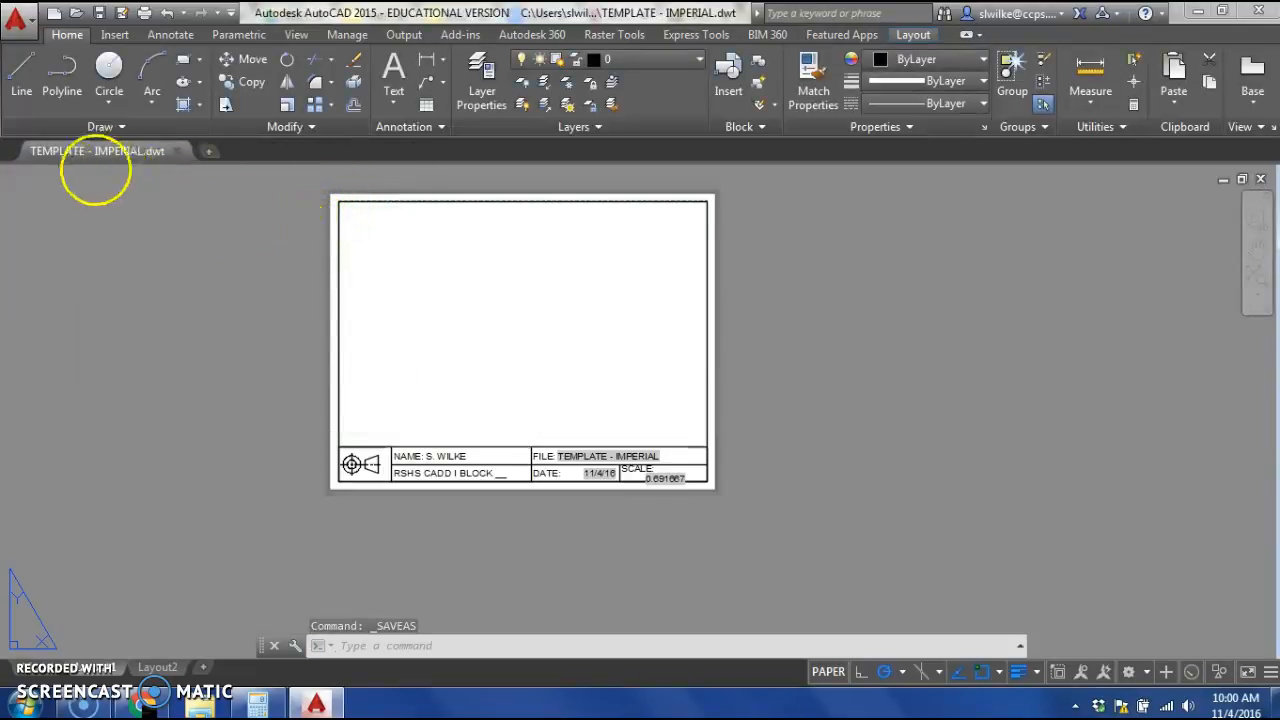
{"action": "left_click", "coordinate": [18, 22]}
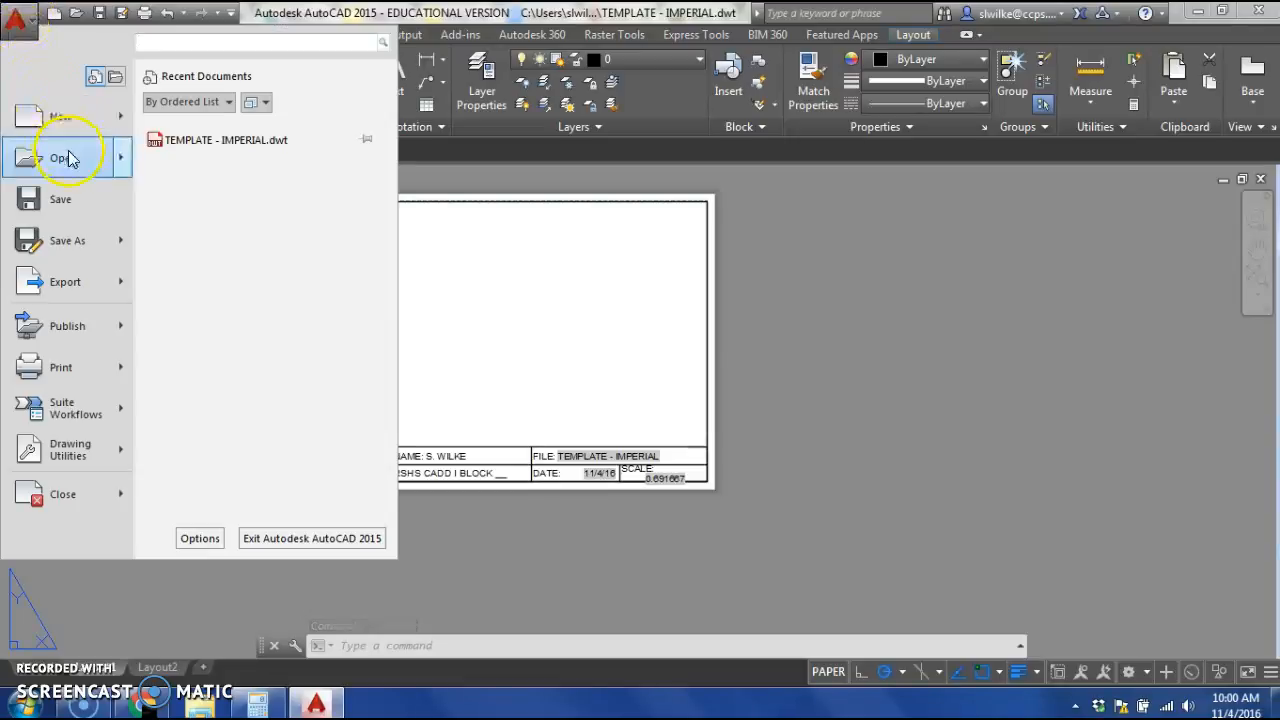
{"action": "mouse_move", "coordinate": [80, 246]}
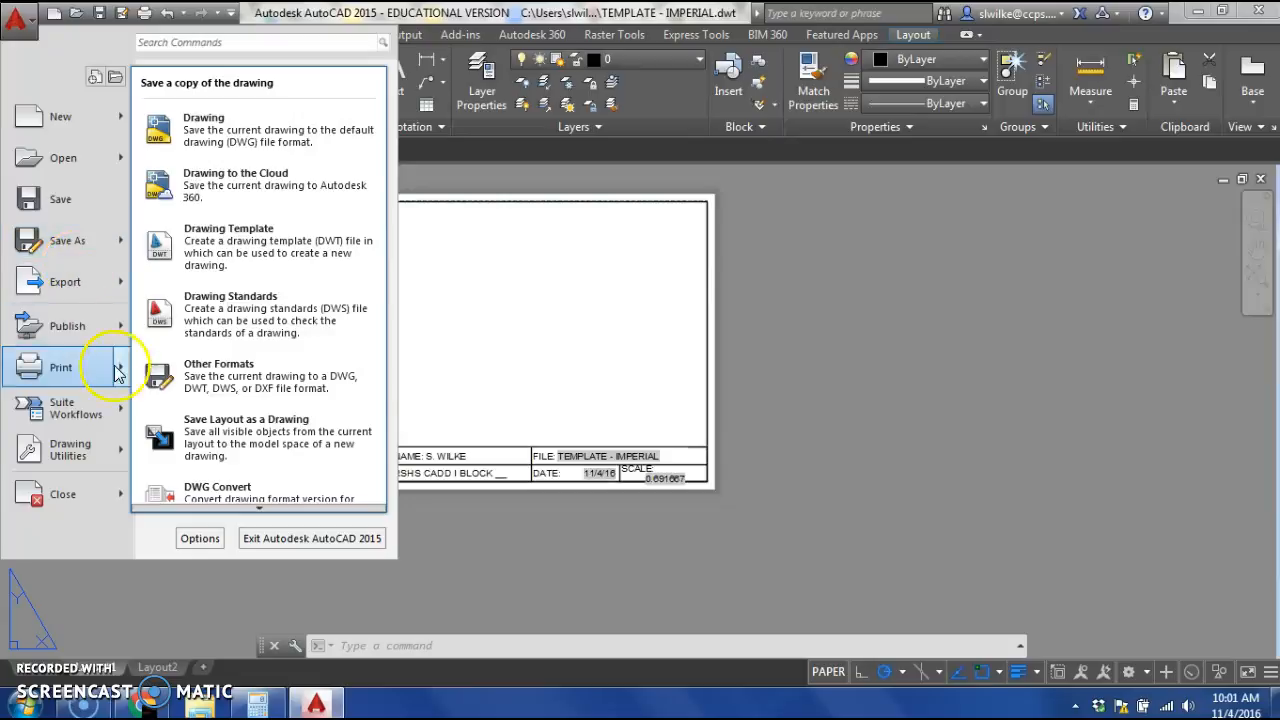
{"action": "left_click", "coordinate": [629, 580]}
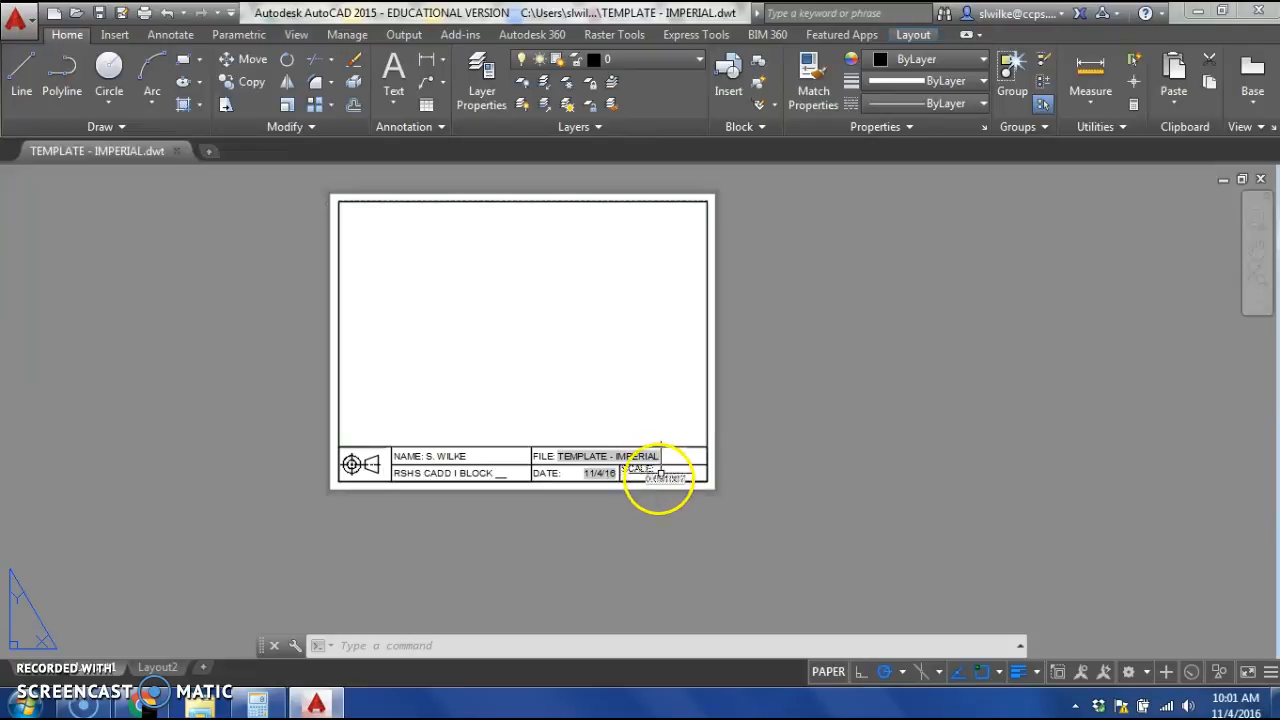
{"action": "left_click", "coordinate": [576, 378]}
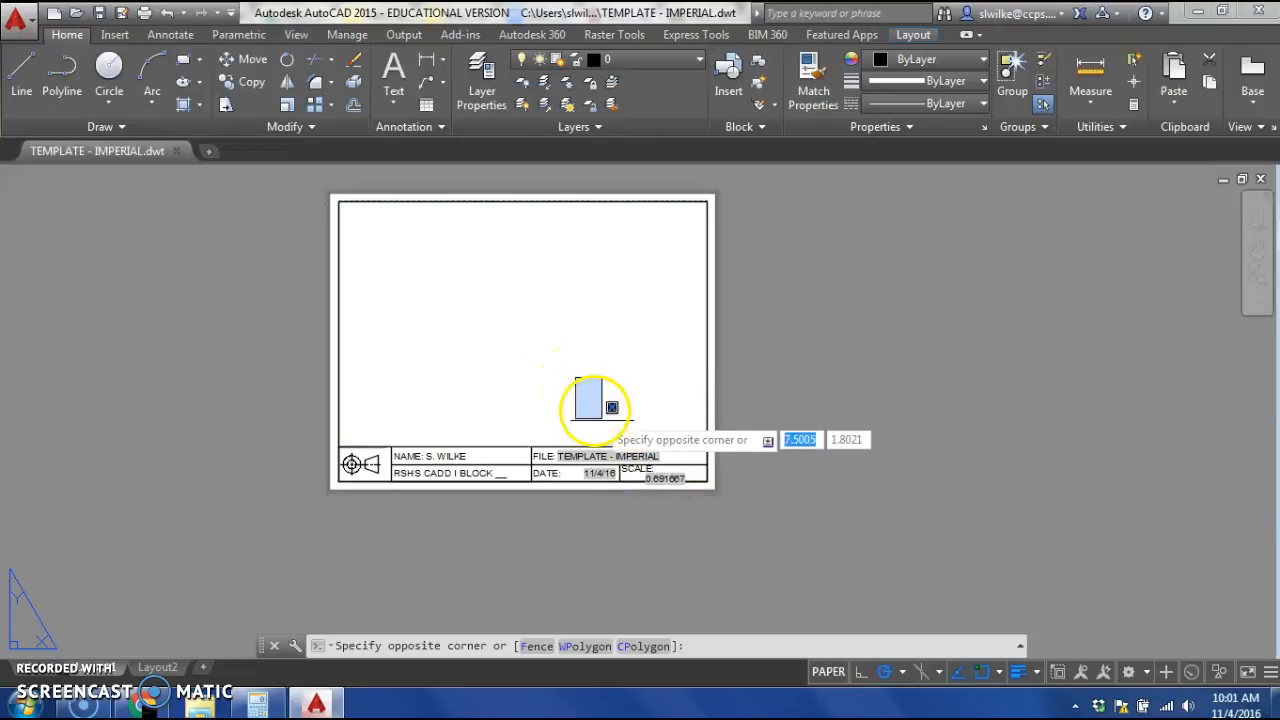
{"action": "left_click", "coordinate": [589, 384]}
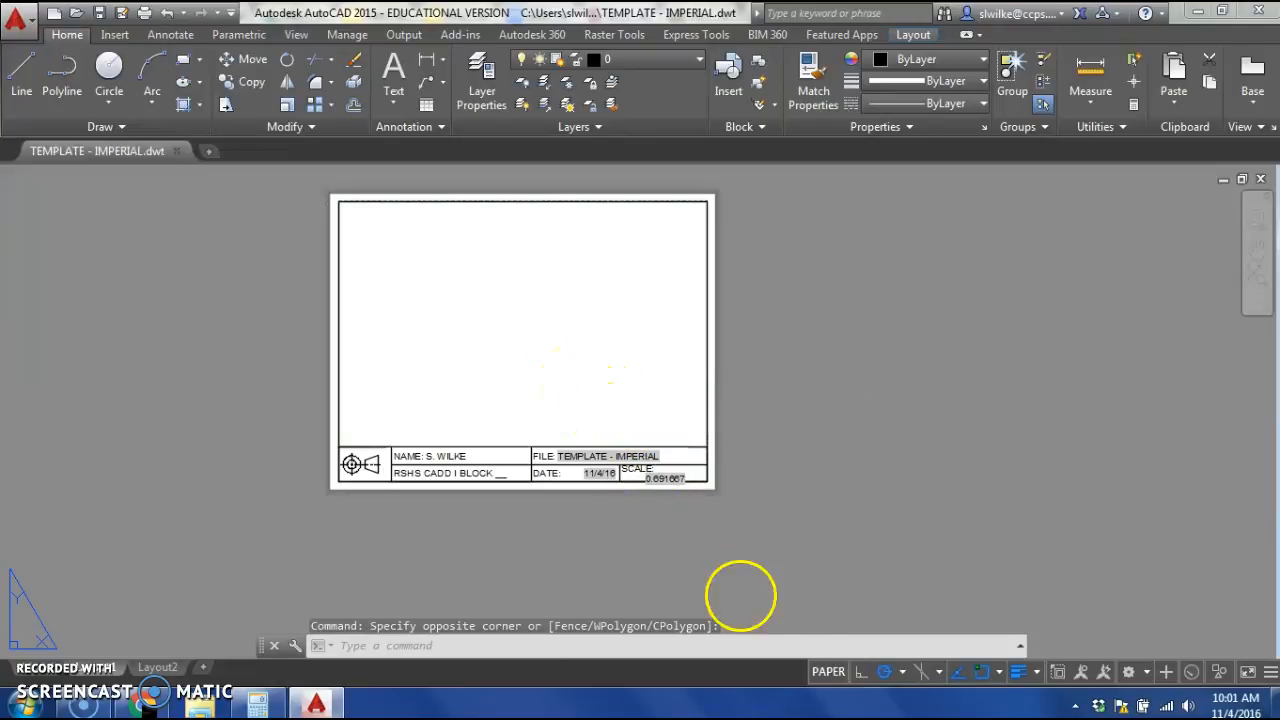
Activate model space inside the viewport, set the viewport scale to 1:1, and return to paper space
{"action": "left_click", "coordinate": [824, 671]}
{"action": "left_click", "coordinate": [1060, 672]}
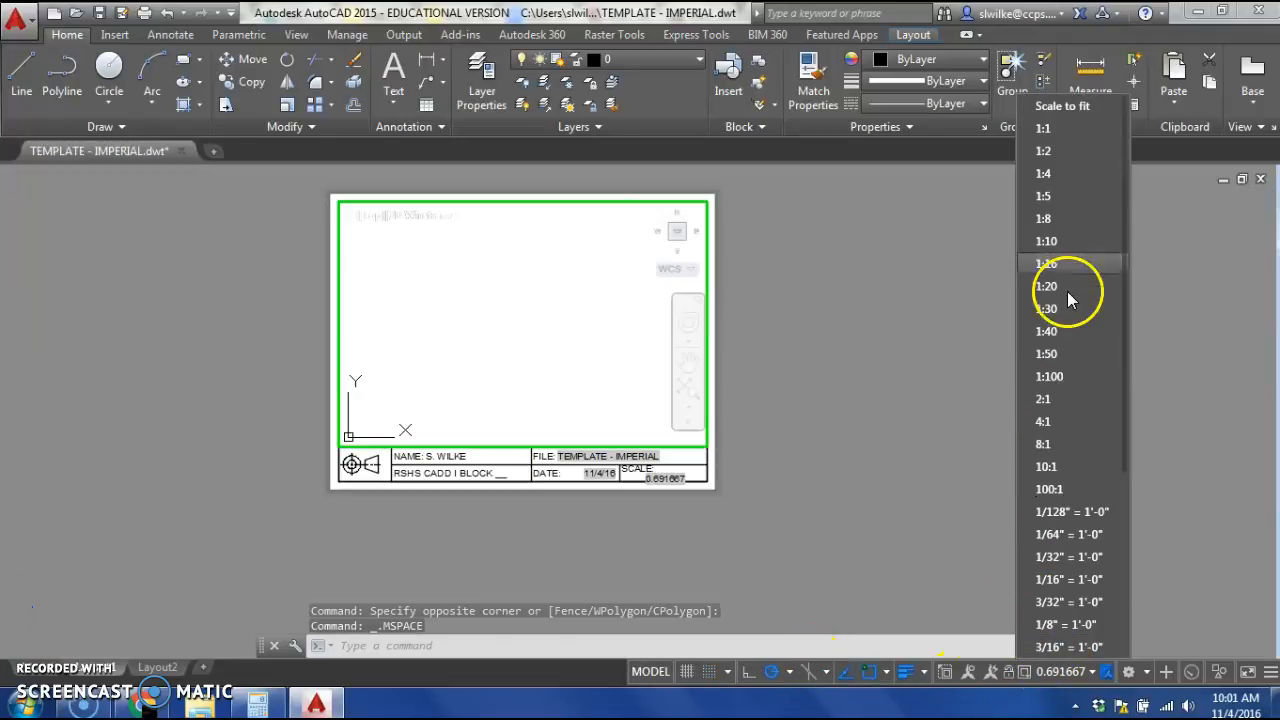
{"action": "left_click", "coordinate": [1069, 131]}
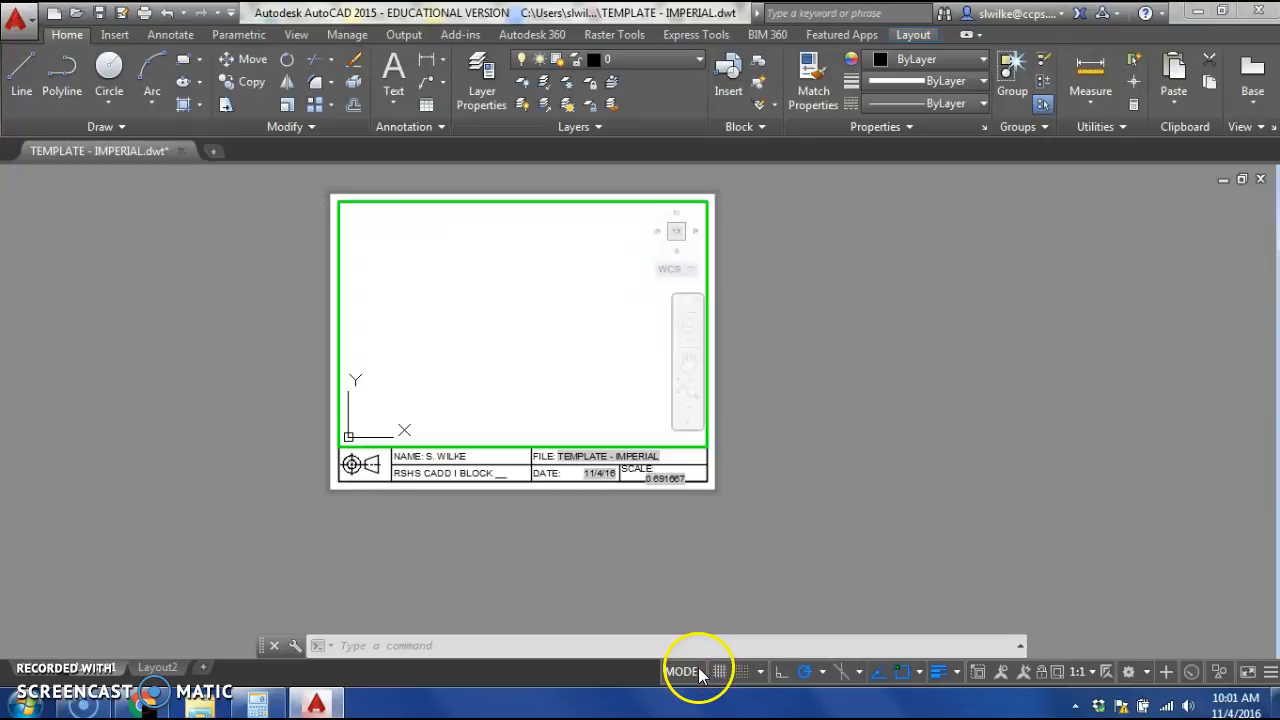
{"action": "double_click", "coordinate": [835, 469]}
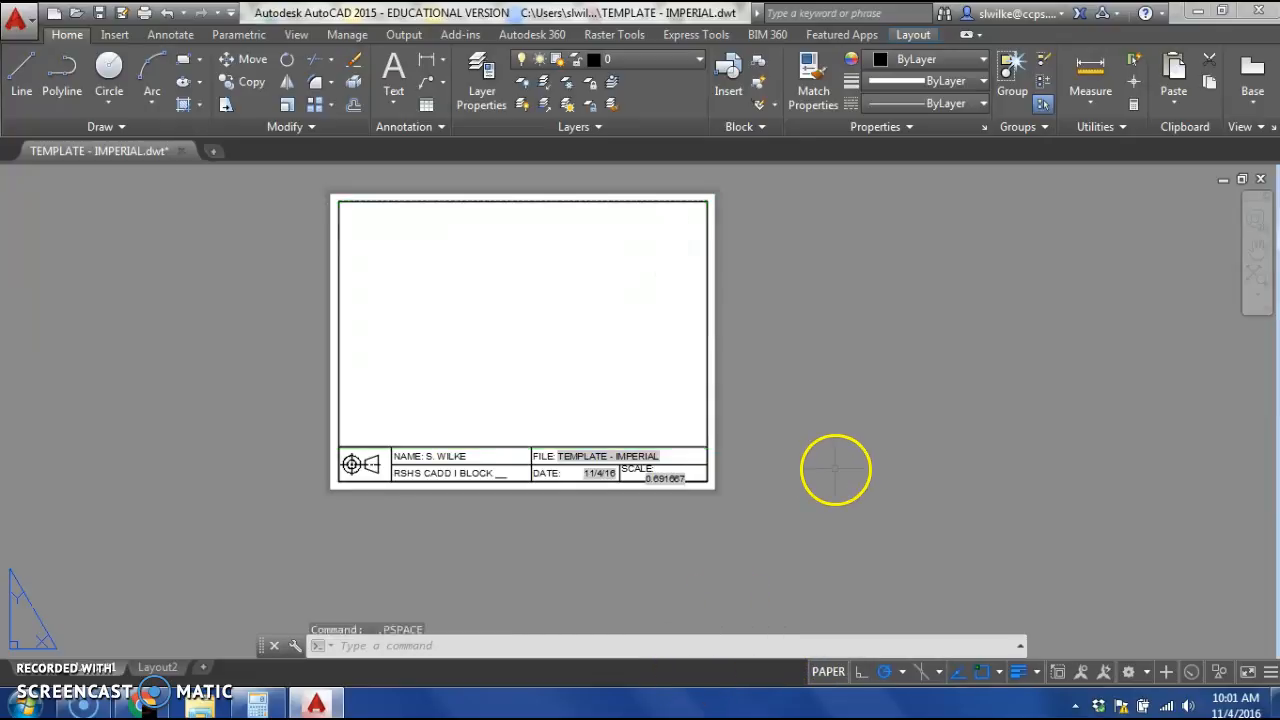
Switch the layout back and forth between model space and paper space, ending in paper space
{"action": "left_click", "coordinate": [827, 675]}
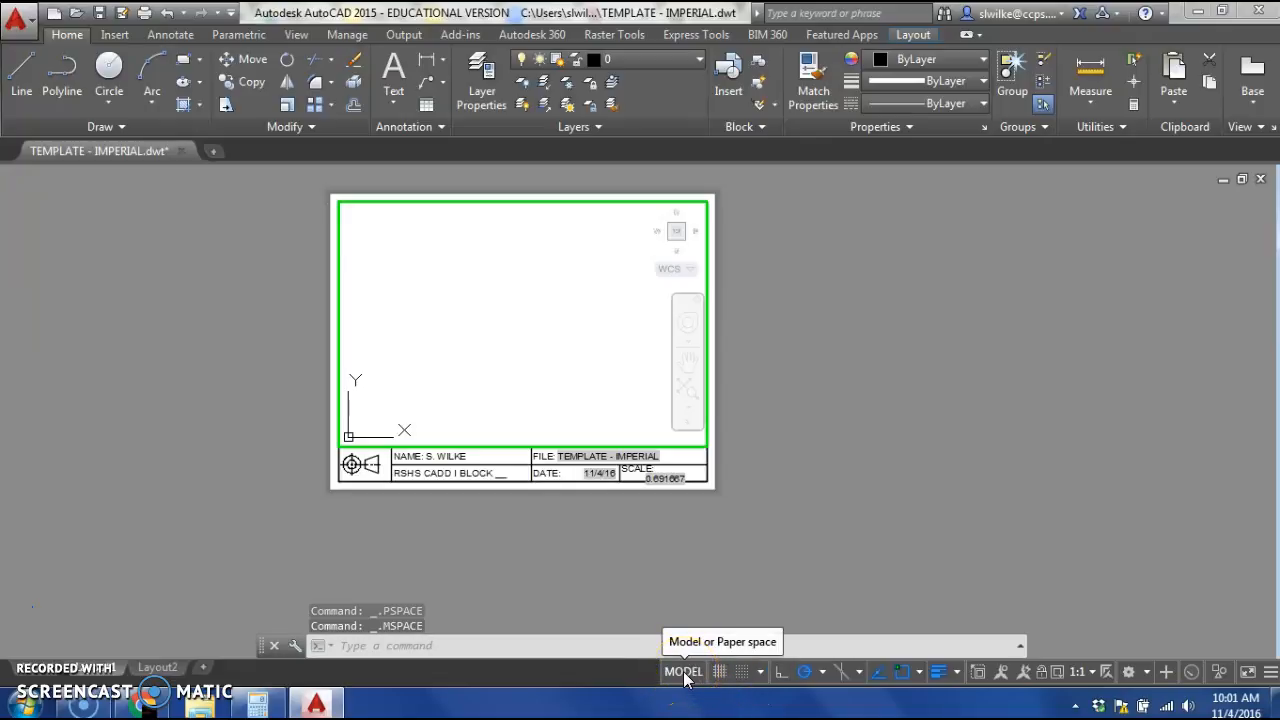
{"action": "left_click", "coordinate": [684, 672]}
{"action": "left_click", "coordinate": [827, 675]}
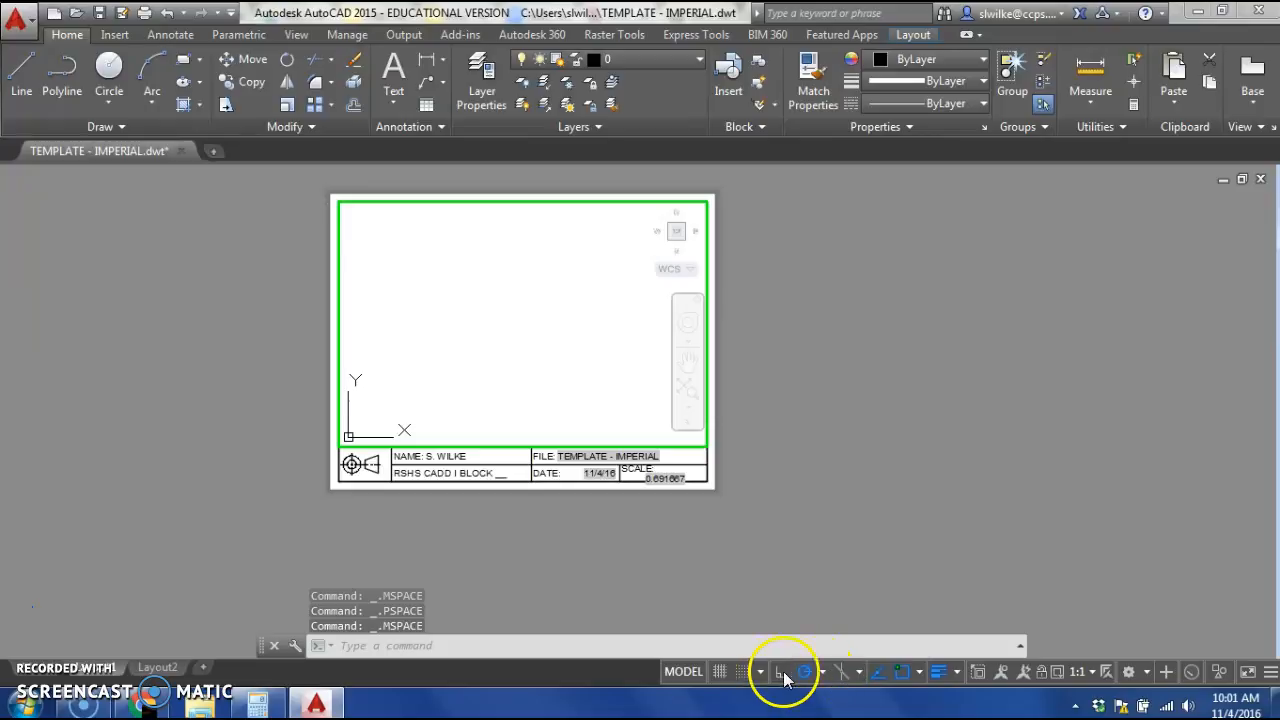
{"action": "left_click", "coordinate": [684, 672]}
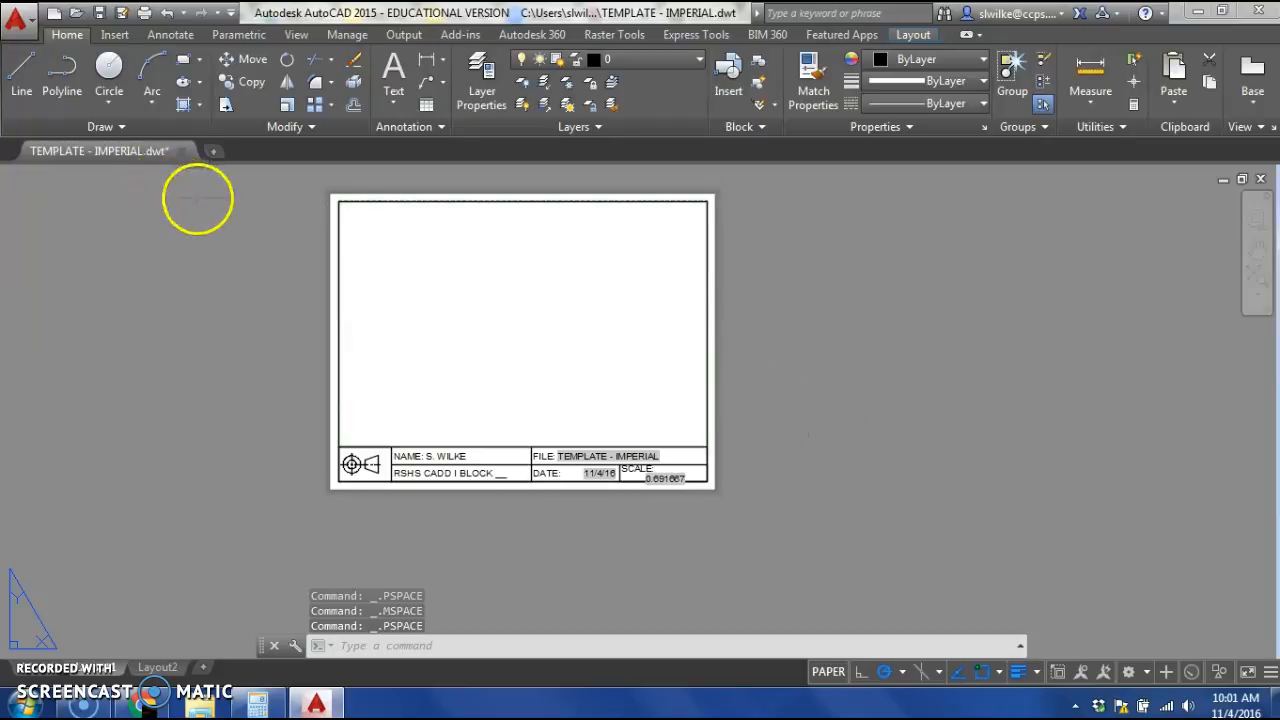
Save the template under its existing name to refresh the title block's scale field
{"action": "key", "text": "ctrl+s"}
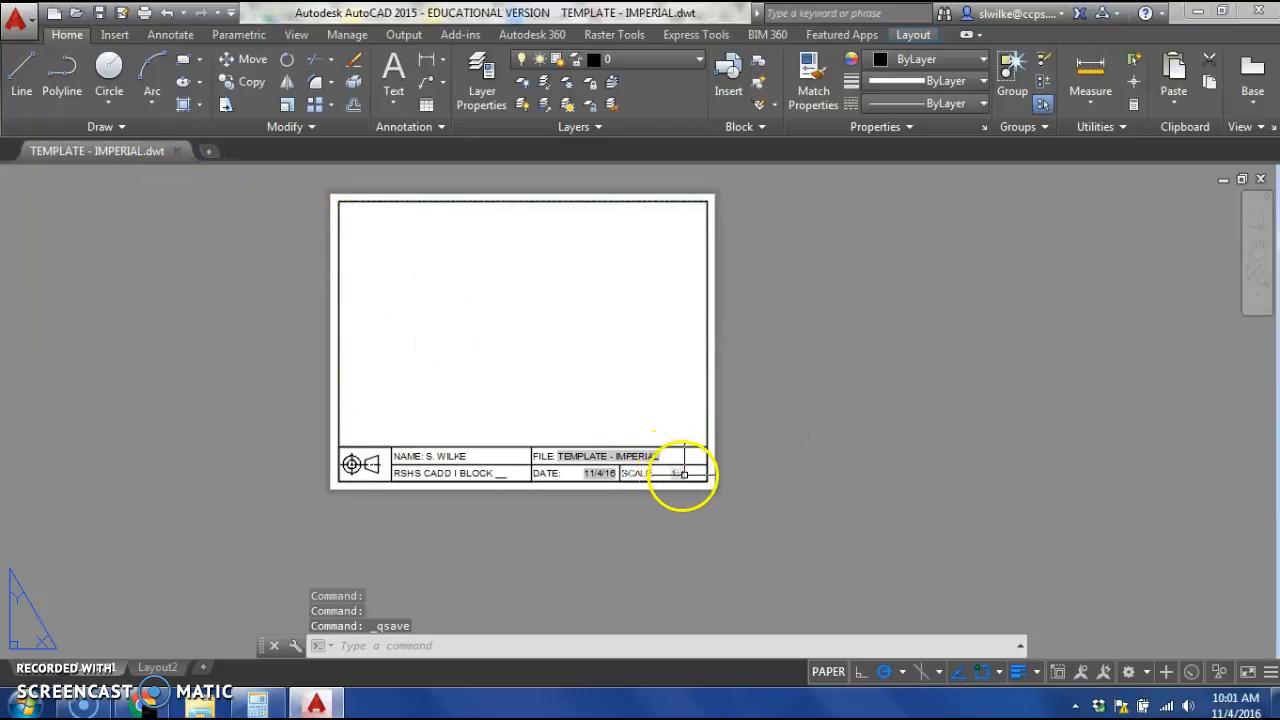